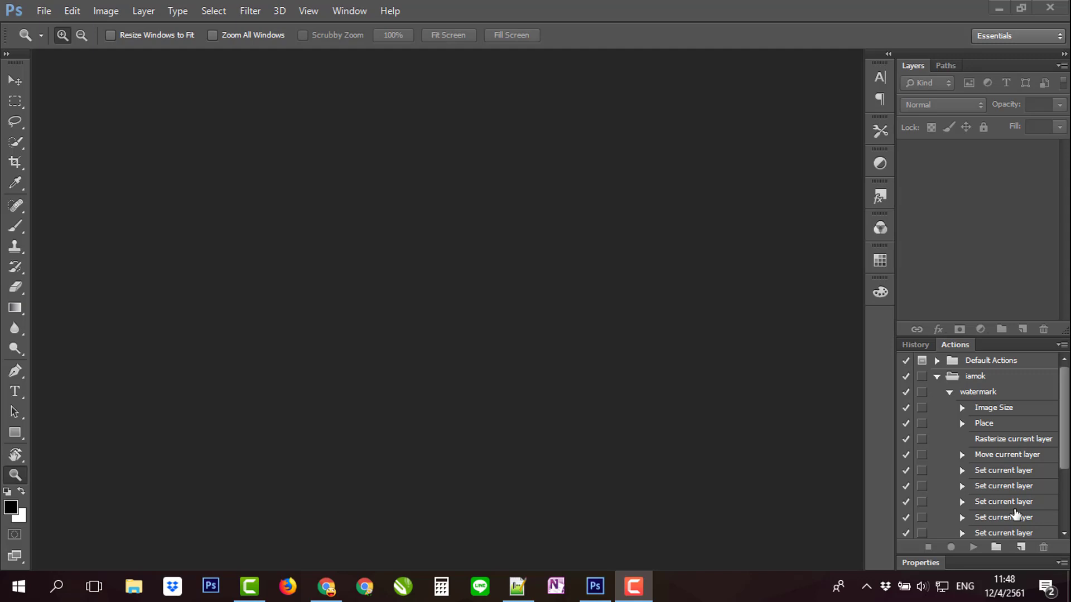
Open the beach panorama photo 20180406_064754.jpg from the image folder
double_click(164, 164)
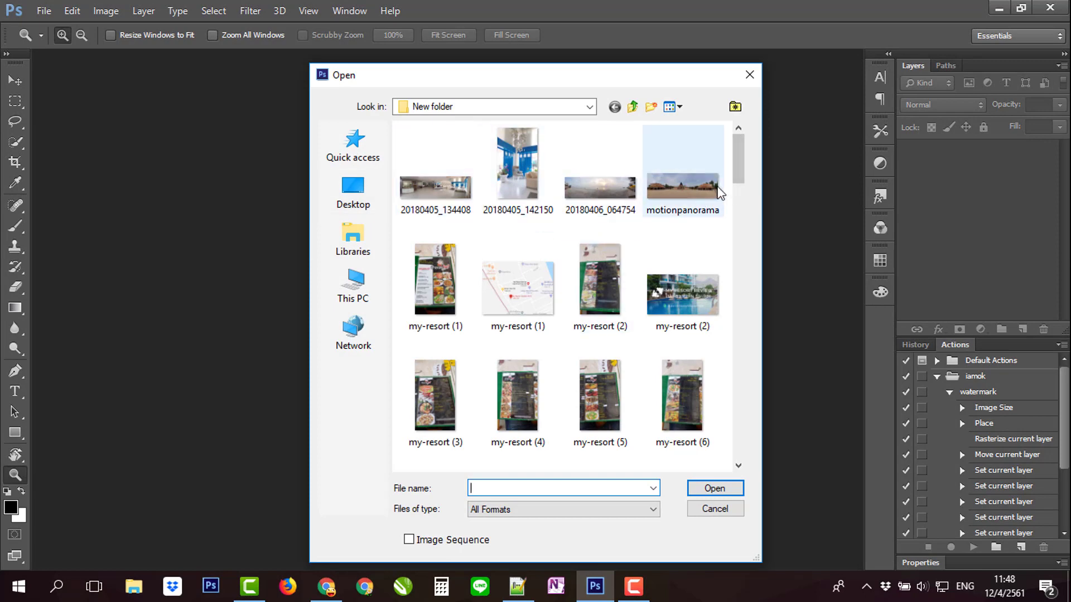
click(606, 191)
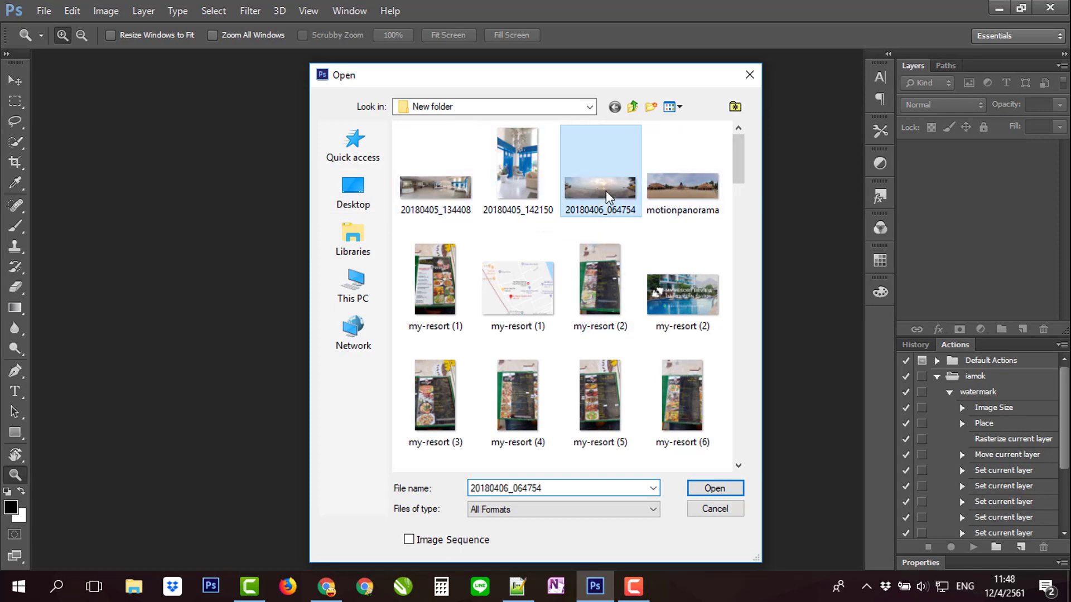
click(709, 493)
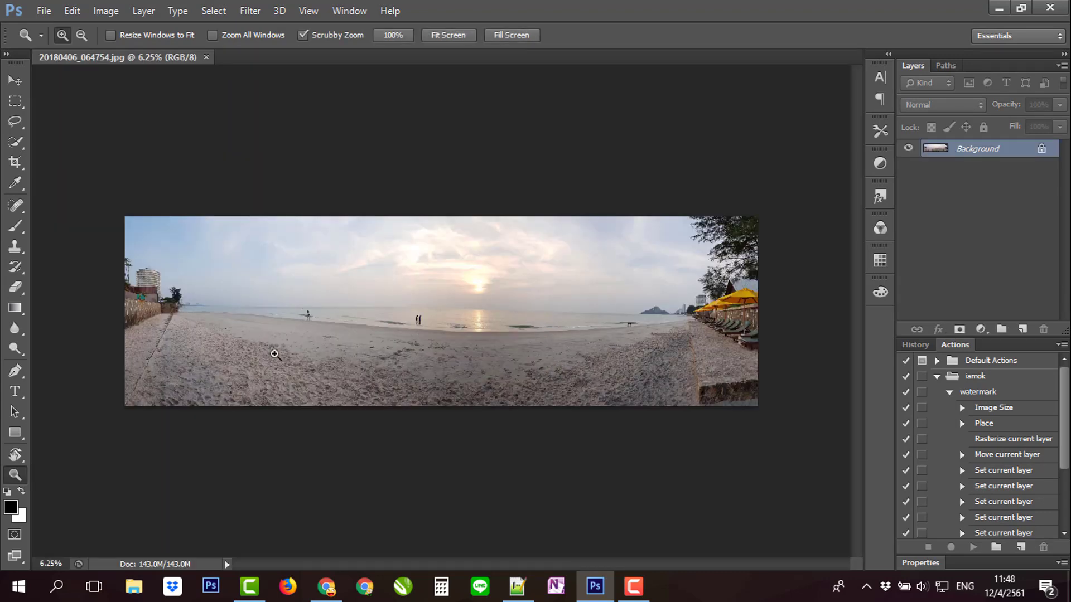
Zoom into the panorama and pan along the beach to survey the people and island
drag(235, 341, 289, 334)
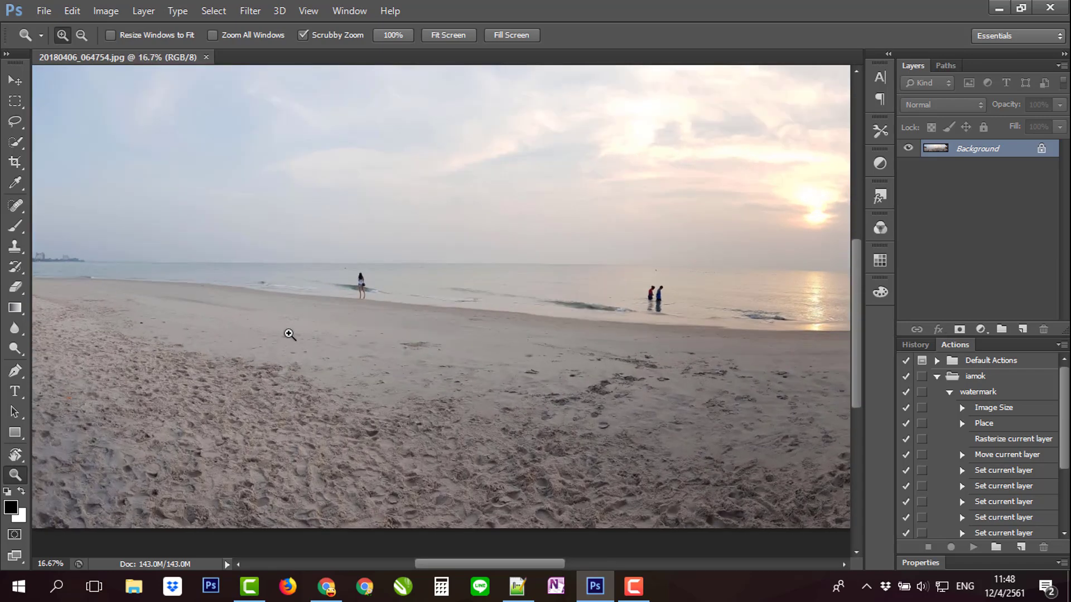
click(289, 334)
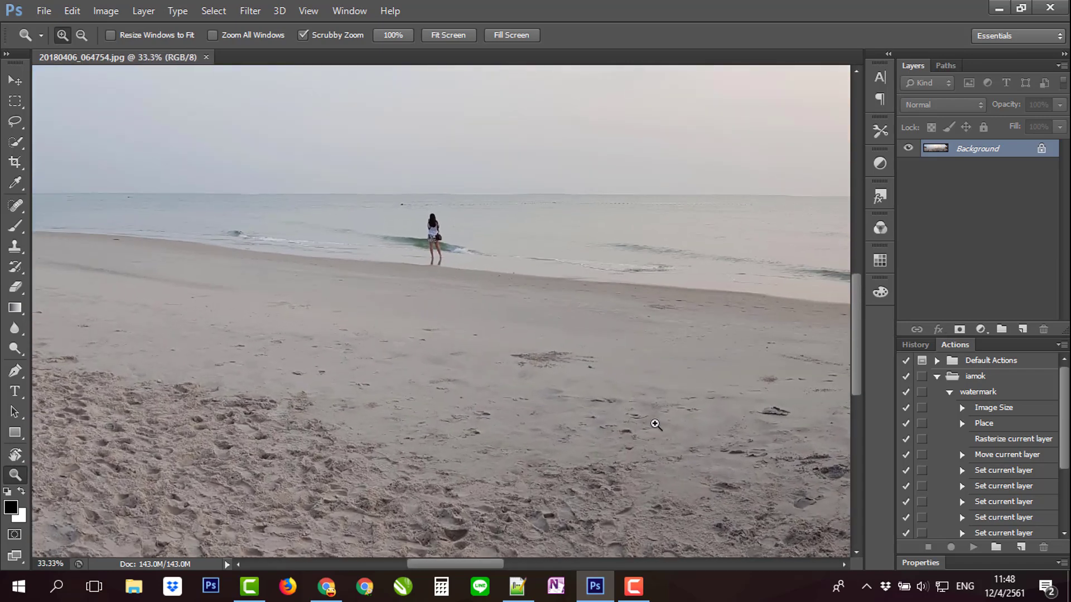
drag(436, 564, 651, 581)
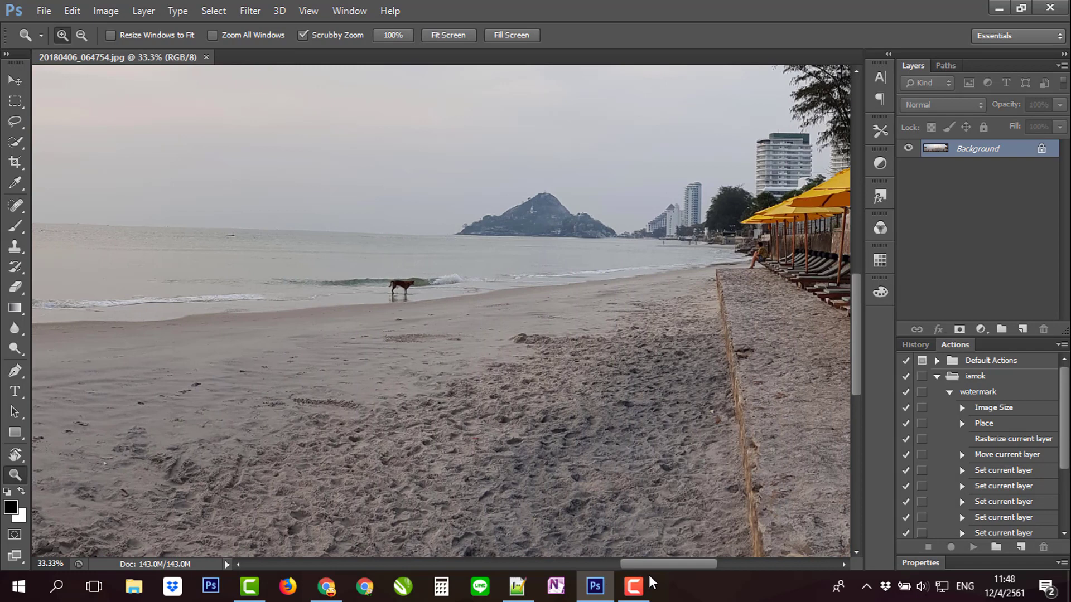
drag(649, 576, 643, 574)
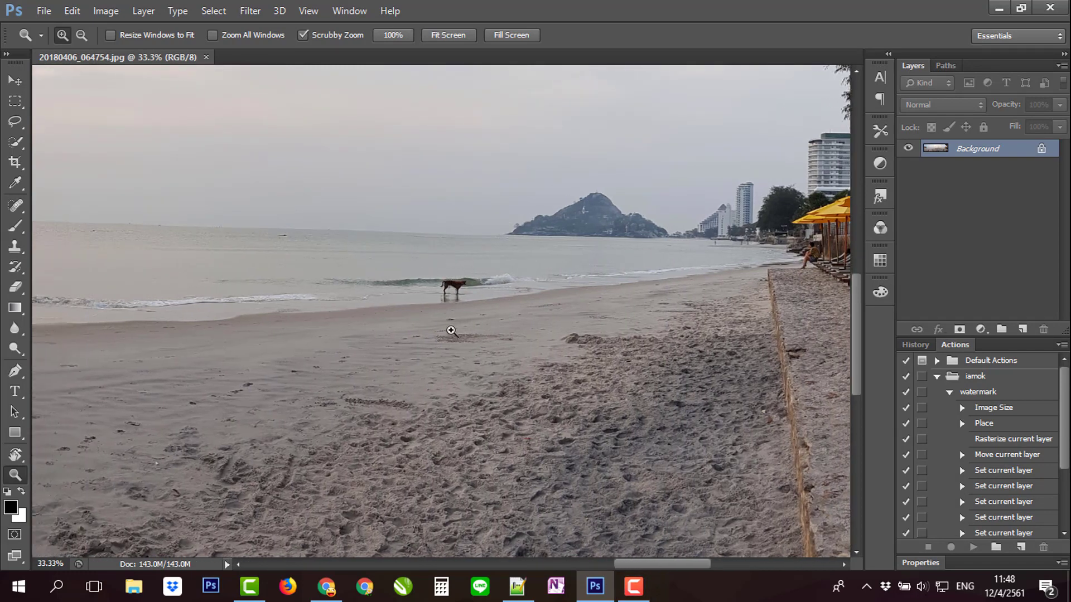
drag(641, 564, 495, 566)
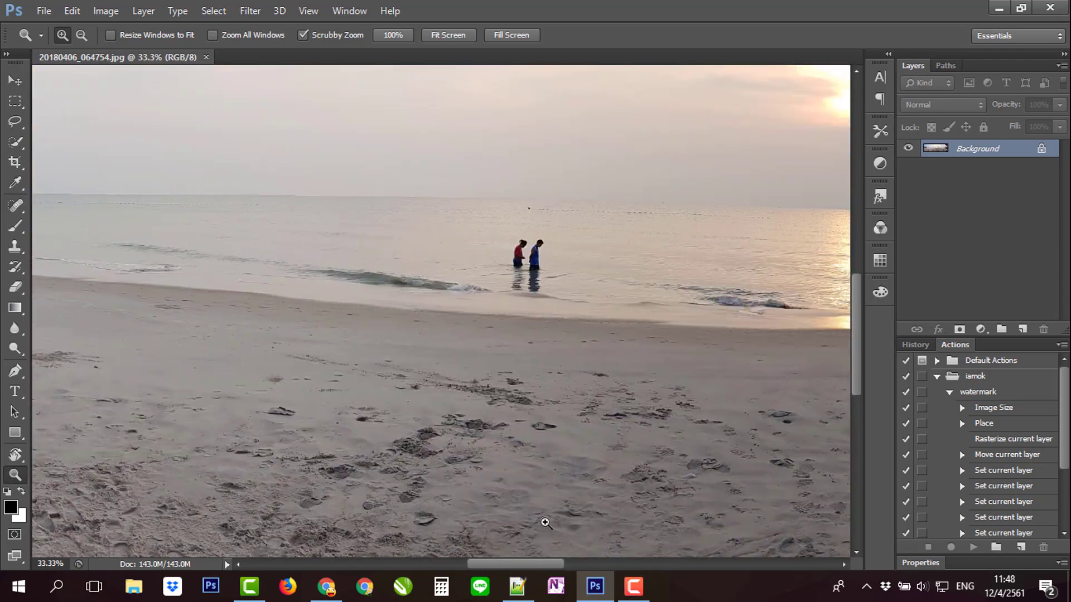
drag(529, 564, 440, 564)
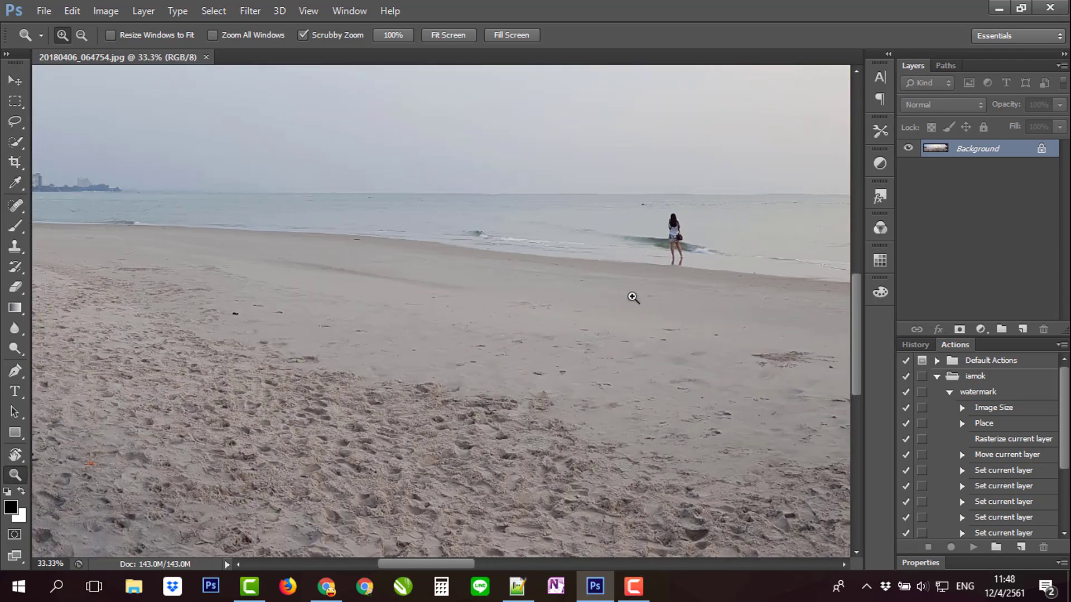
Zoom closely on the dog and duplicate the Background layer as Background copy
mouse_move(427, 564)
mouse_down()
mouse_move(705, 570)
mouse_move(661, 569)
mouse_up()
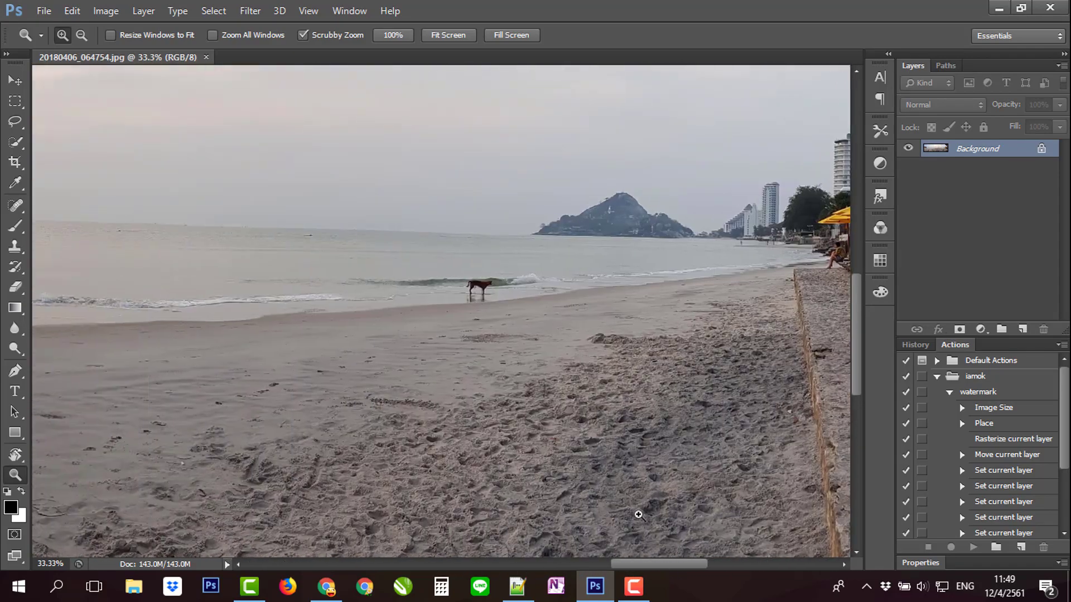
drag(471, 284, 601, 286)
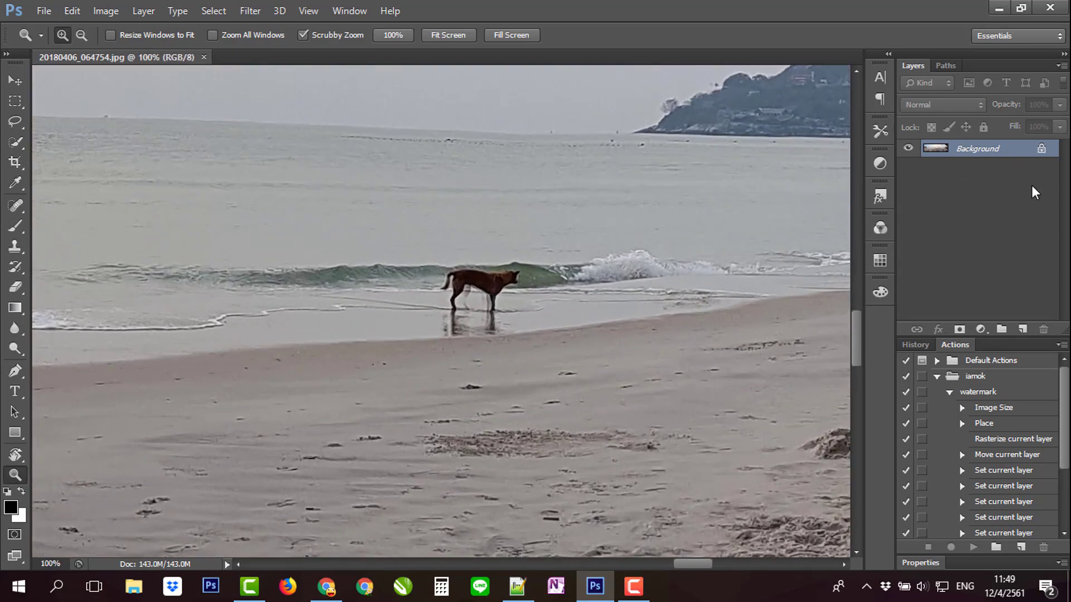
drag(1011, 156, 1023, 329)
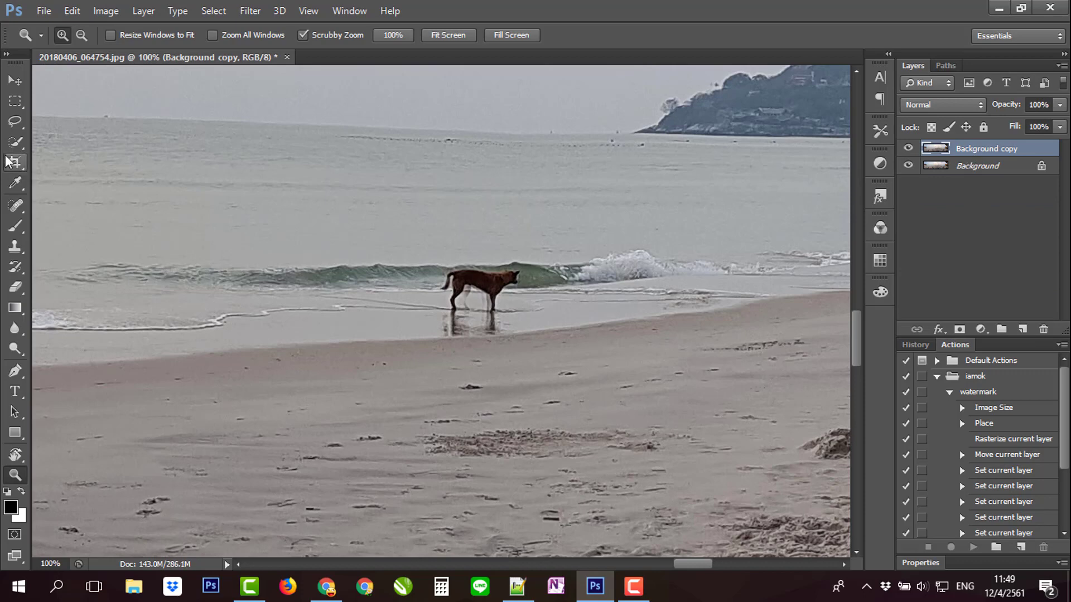
Lasso around the dog and Content-Aware Fill it with the surrounding sand and water
click(16, 123)
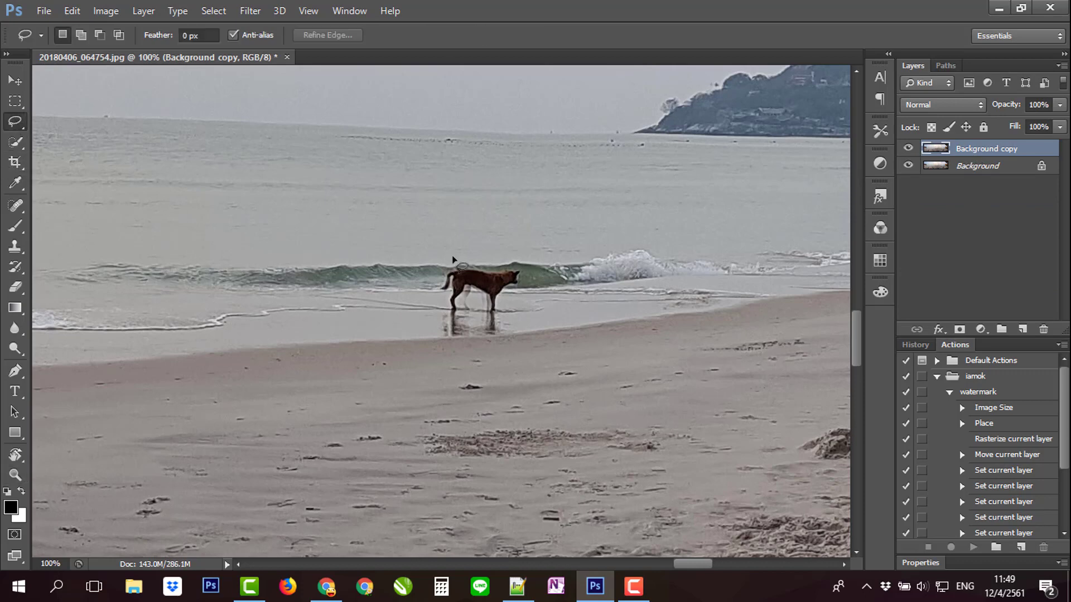
drag(431, 302, 439, 335)
mouse_move(513, 338)
mouse_down()
mouse_move(531, 280)
mouse_move(466, 253)
mouse_move(444, 257)
mouse_up()
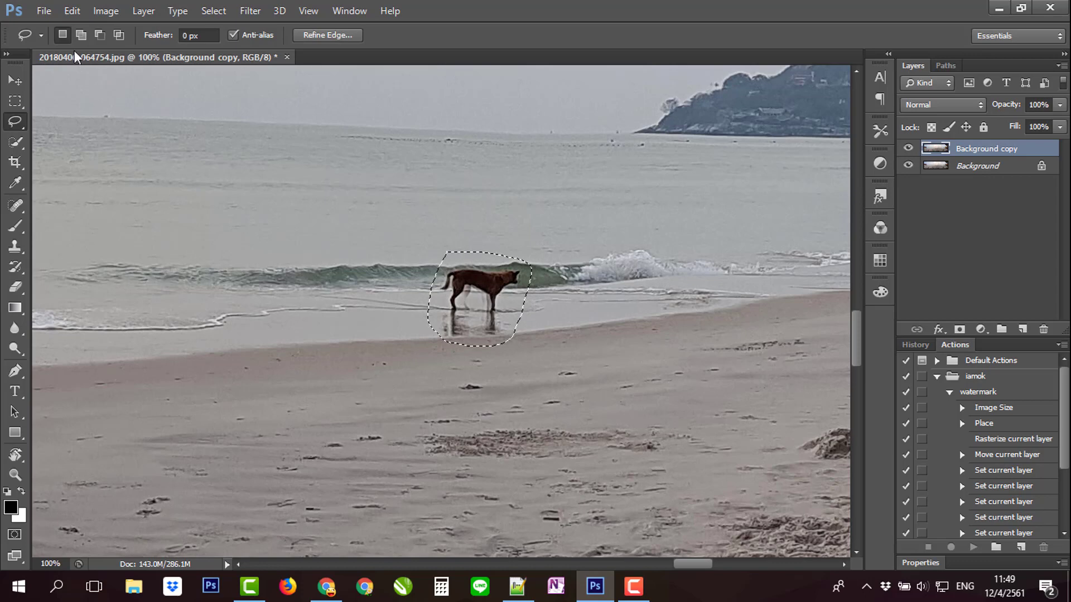
click(70, 12)
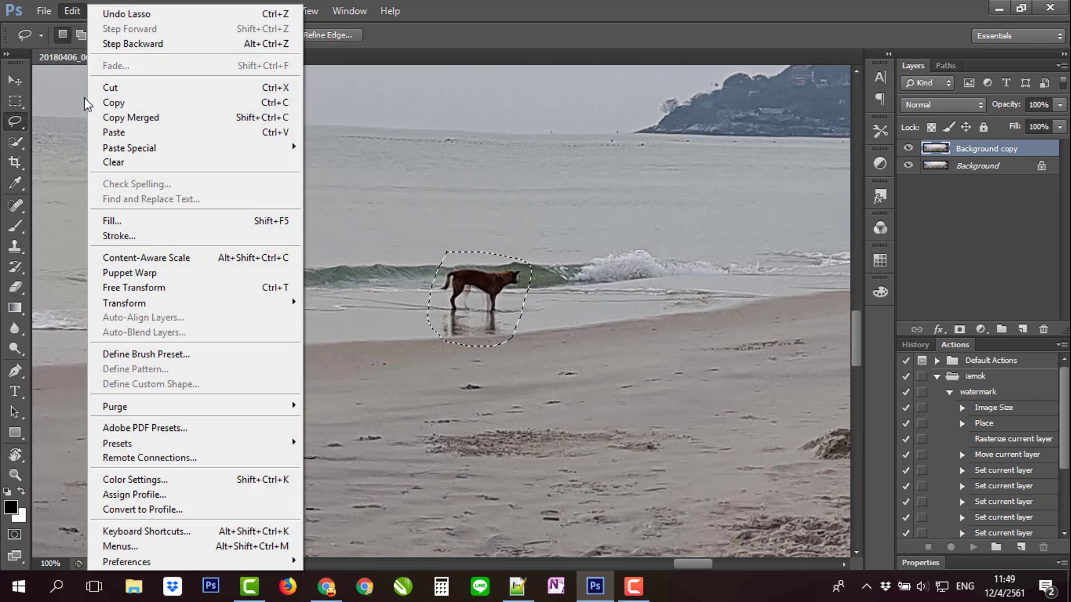
click(122, 222)
click(232, 183)
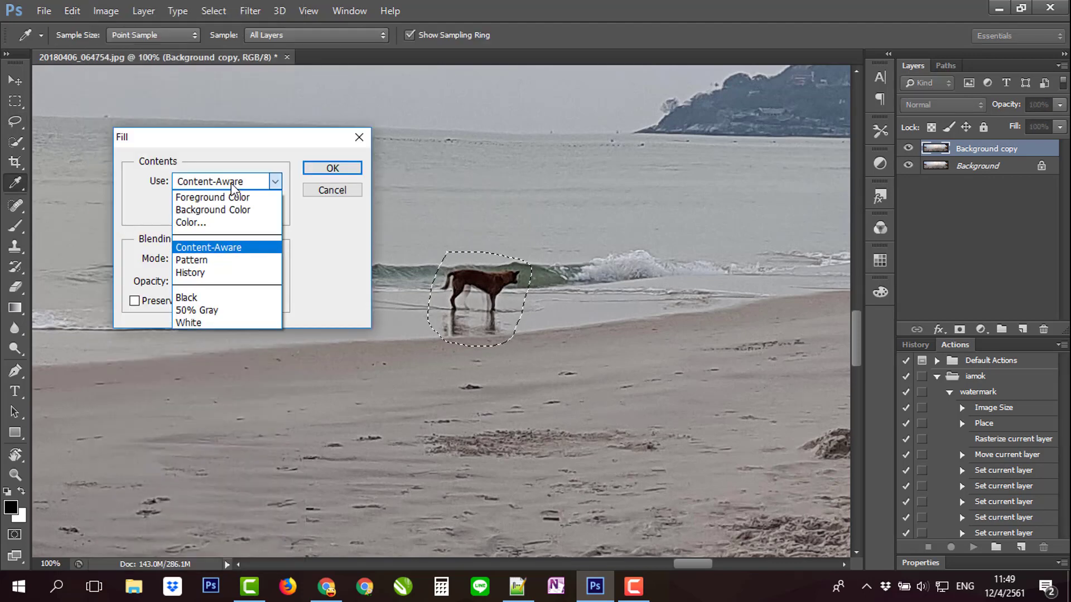
click(205, 245)
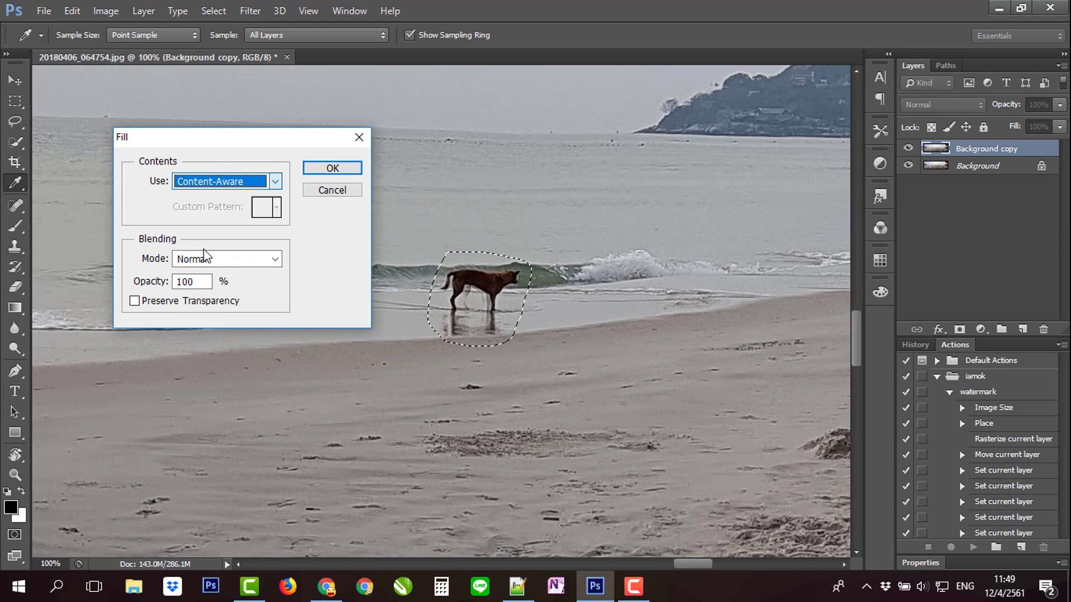
click(332, 168)
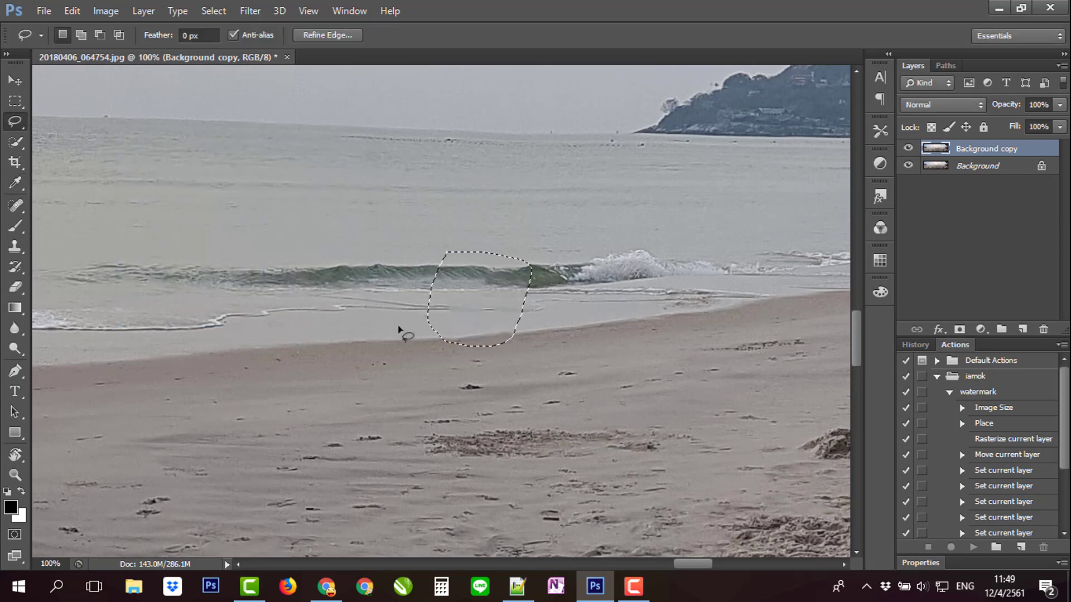
Deselect the dog area and pan left toward the two people wading in the sea
click(14, 103)
click(149, 179)
drag(269, 353, 673, 322)
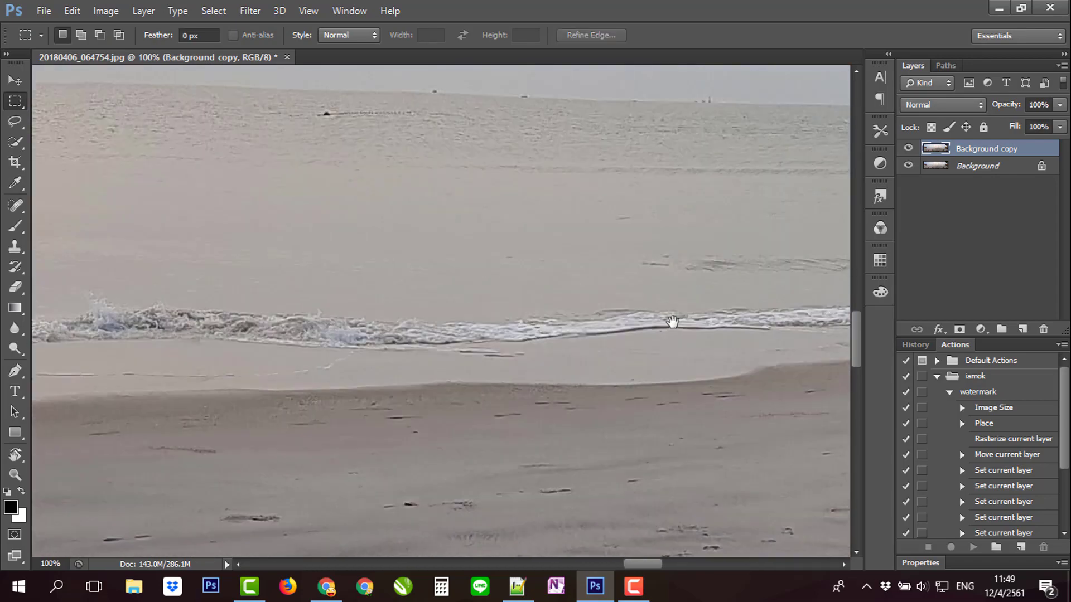
mouse_move(167, 316)
mouse_down()
mouse_move(316, 333)
mouse_move(304, 337)
mouse_up()
drag(194, 328, 312, 333)
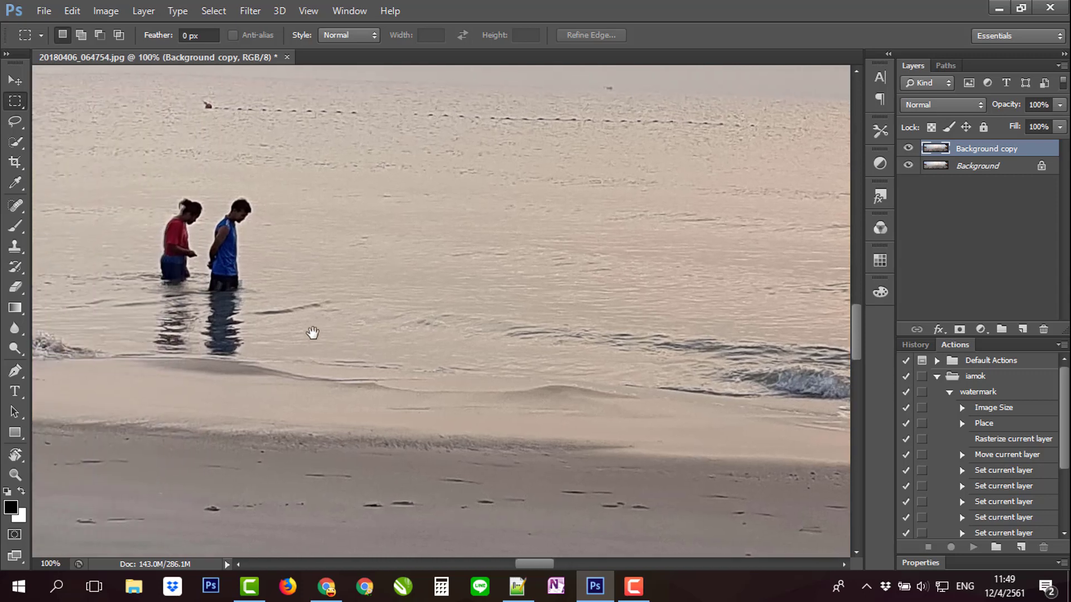
drag(223, 314, 286, 315)
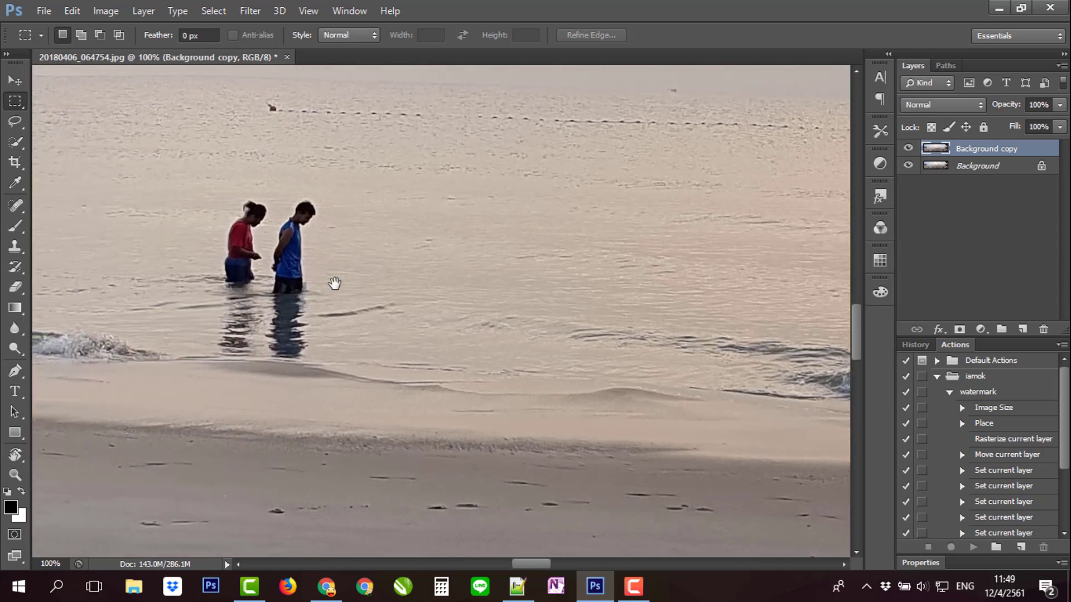
Centre the two waders in view and begin a freehand lasso around them
drag(334, 283, 413, 301)
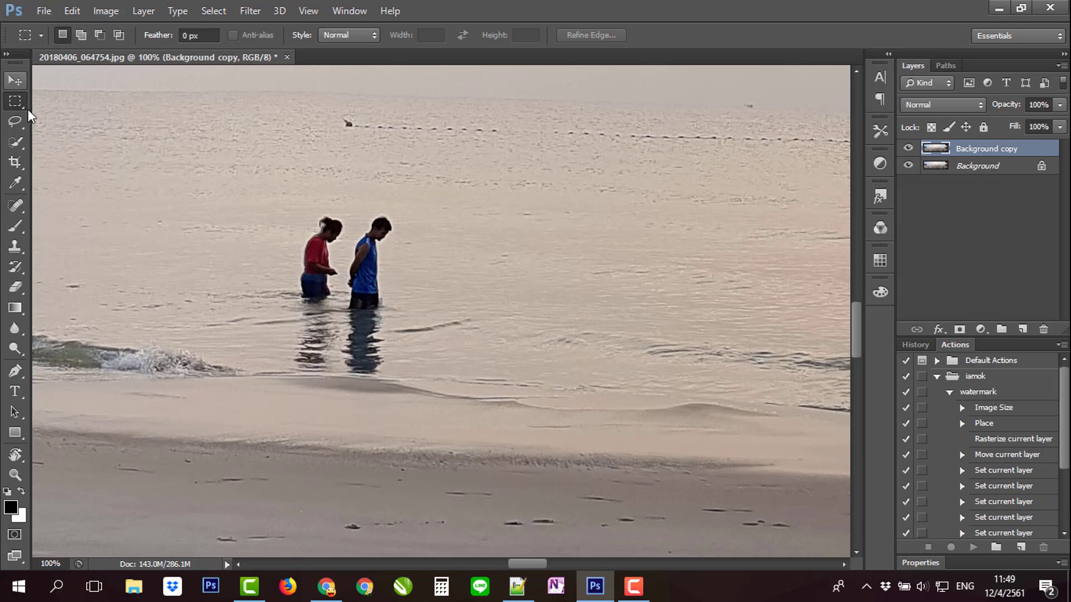
click(15, 122)
mouse_move(313, 210)
mouse_down()
mouse_move(283, 268)
mouse_move(411, 253)
mouse_move(402, 214)
mouse_up()
Lasso the wading couple with their reflection and Content-Aware Fill them with water
click(441, 336)
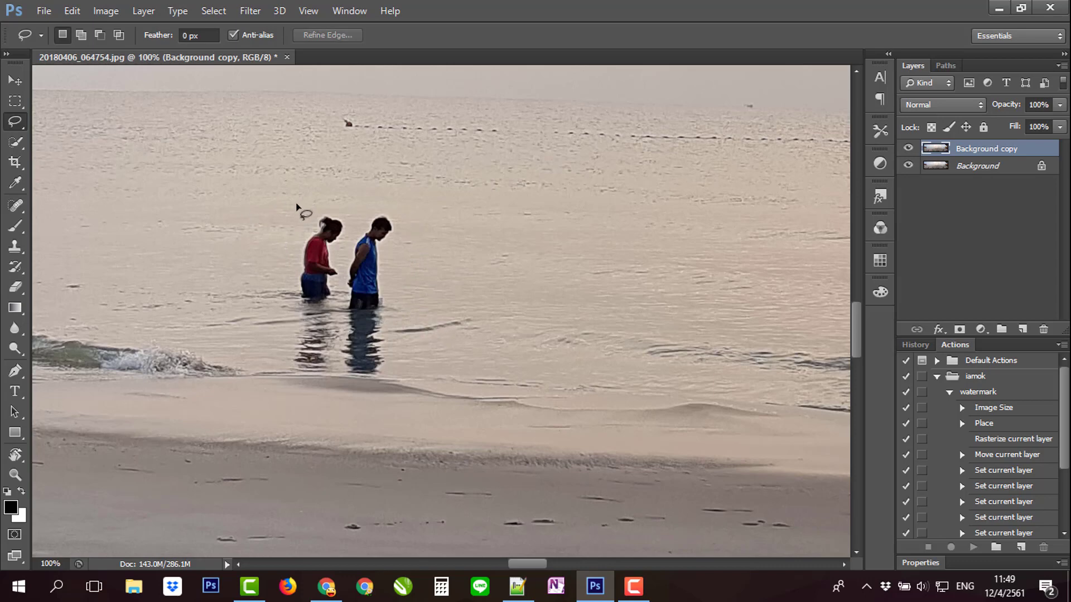
drag(296, 205, 286, 330)
mouse_move(288, 366)
mouse_down()
mouse_move(301, 391)
mouse_move(368, 401)
mouse_move(409, 382)
mouse_move(406, 324)
mouse_move(418, 278)
mouse_move(414, 220)
mouse_move(371, 203)
mouse_move(296, 201)
mouse_up()
click(71, 12)
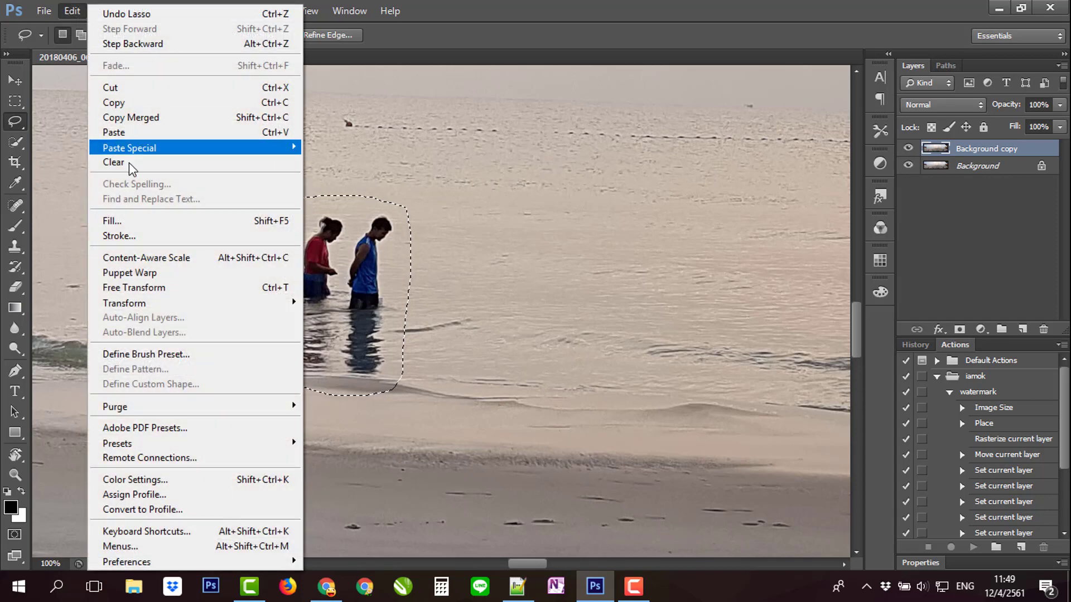
click(134, 220)
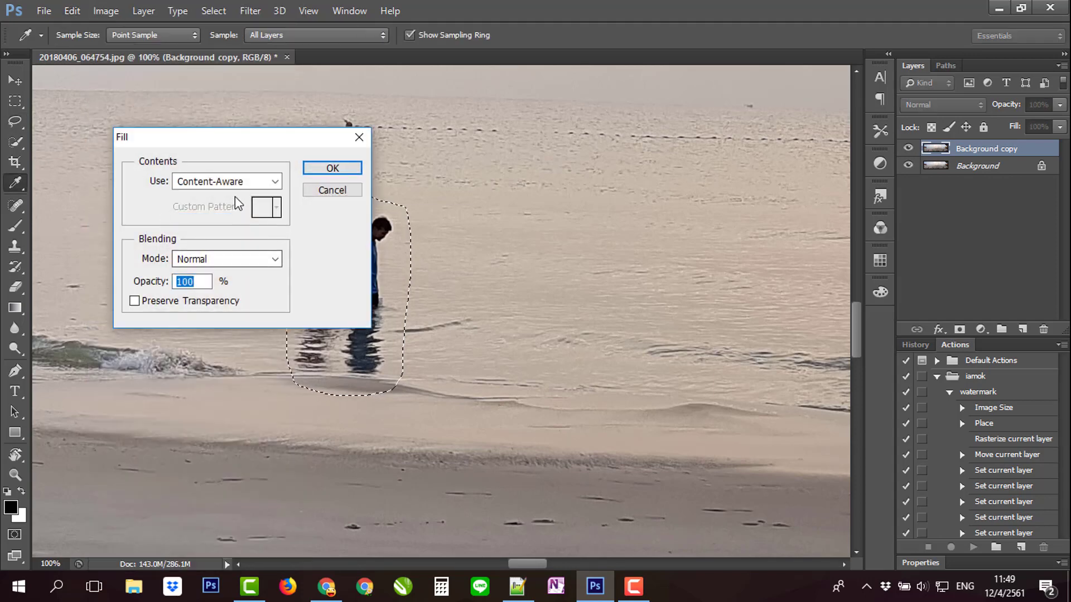
click(333, 168)
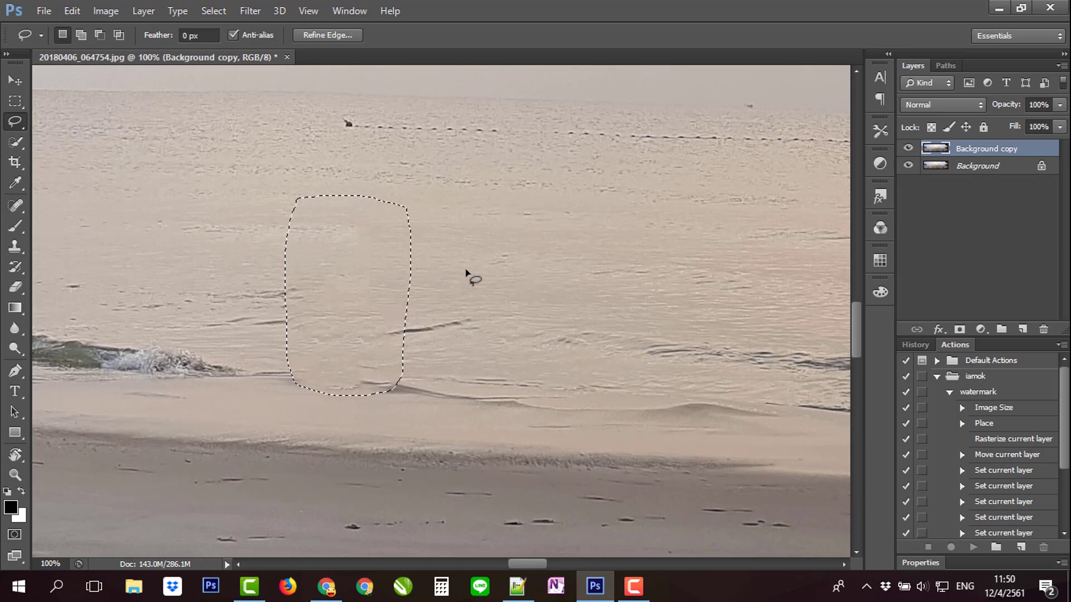
click(15, 81)
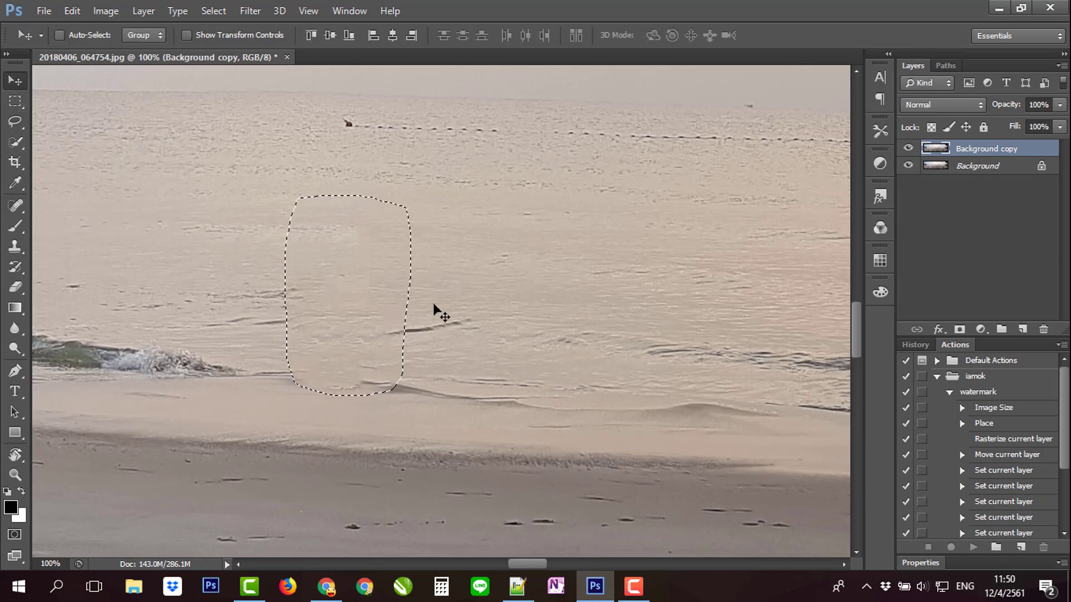
Deselect the filled water and pan to the woman with the shoulder bag at the shoreline
click(15, 101)
click(139, 191)
drag(225, 287, 659, 299)
mouse_move(392, 303)
mouse_down()
mouse_move(305, 291)
mouse_move(390, 282)
mouse_up()
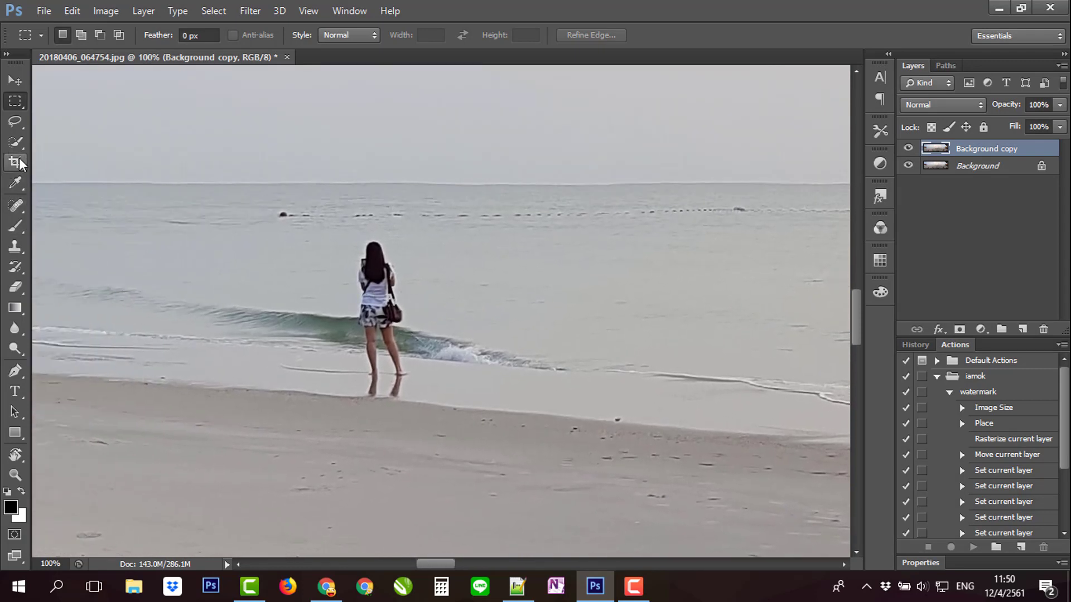
Lasso the woman and her reflection, redrawing once, and Content-Aware Fill the area
click(16, 122)
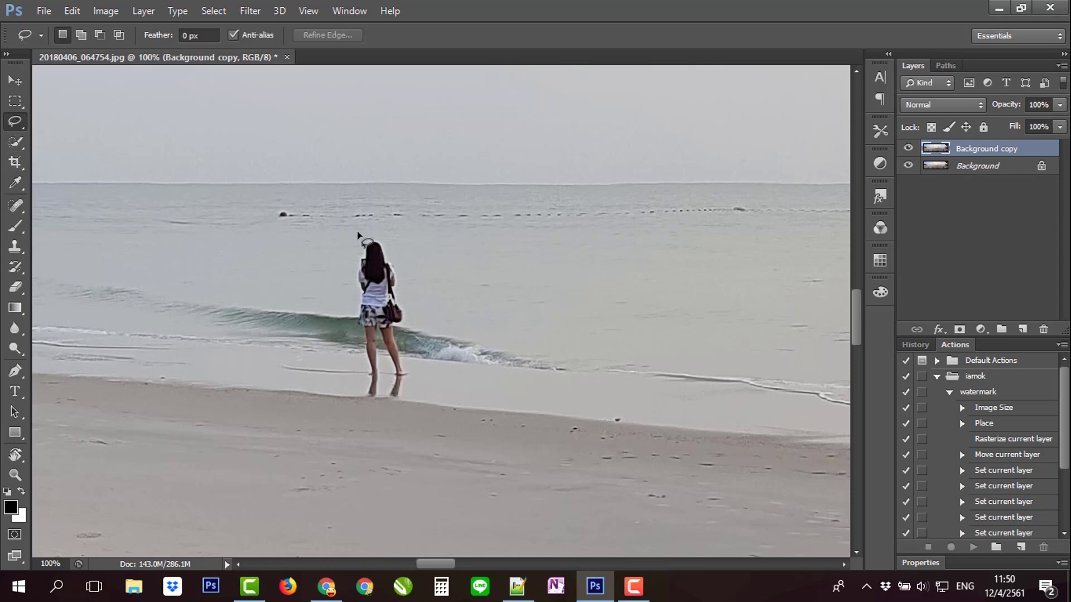
mouse_move(358, 234)
mouse_down()
mouse_move(356, 354)
mouse_move(368, 399)
mouse_up()
click(397, 415)
drag(355, 239, 346, 311)
mouse_move(350, 366)
mouse_down()
mouse_move(360, 411)
mouse_move(416, 385)
mouse_move(401, 263)
mouse_move(385, 229)
mouse_move(356, 239)
mouse_up()
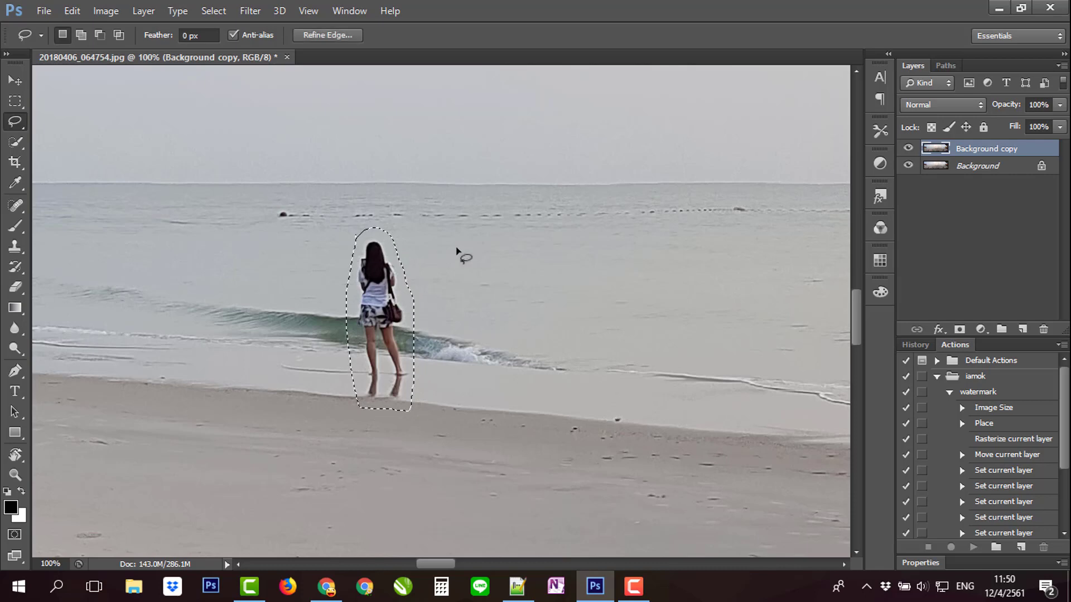
click(70, 11)
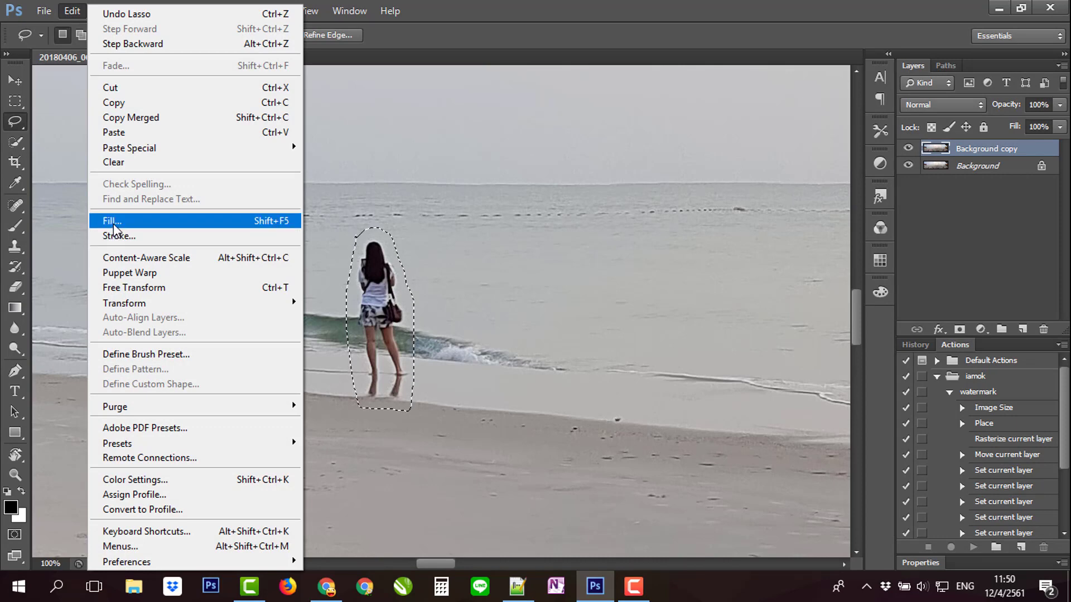
click(113, 224)
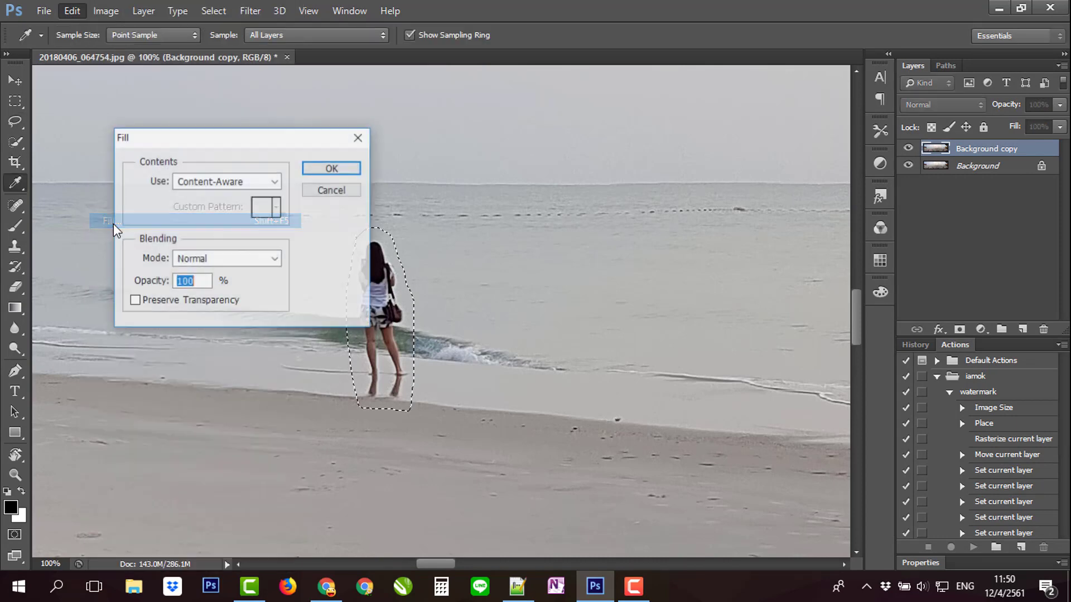
click(334, 169)
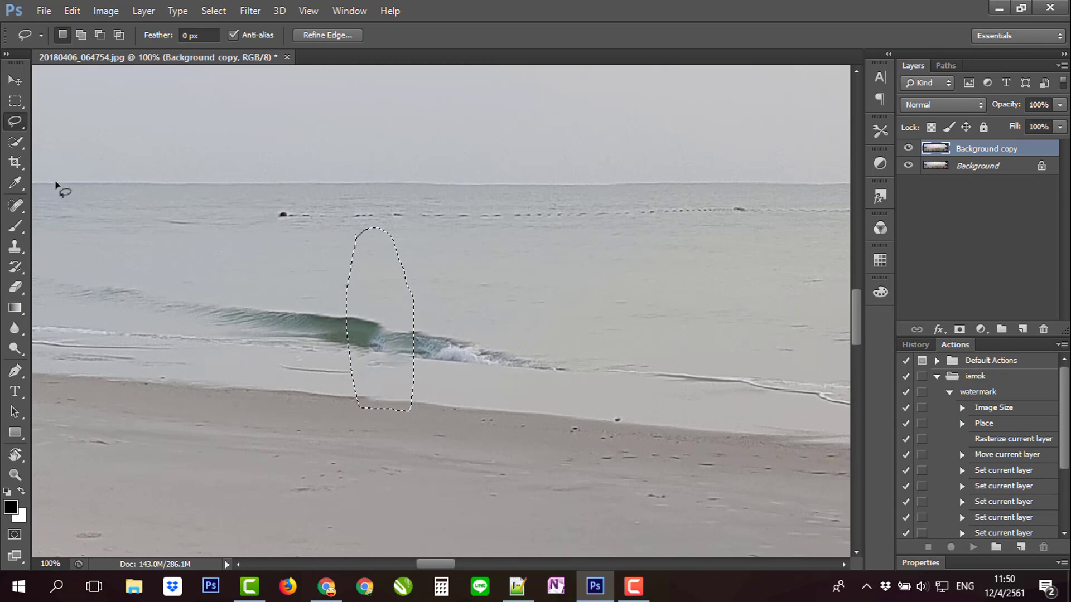
click(15, 106)
Deselect the filled area and zoom out to 12.5% to see the whole panorama
click(237, 265)
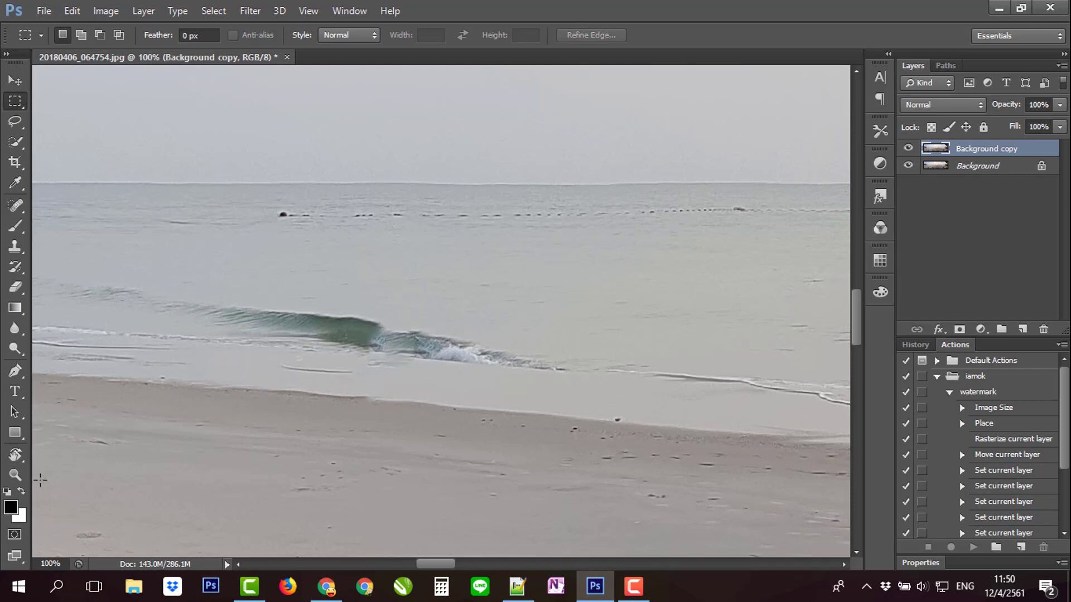
click(17, 473)
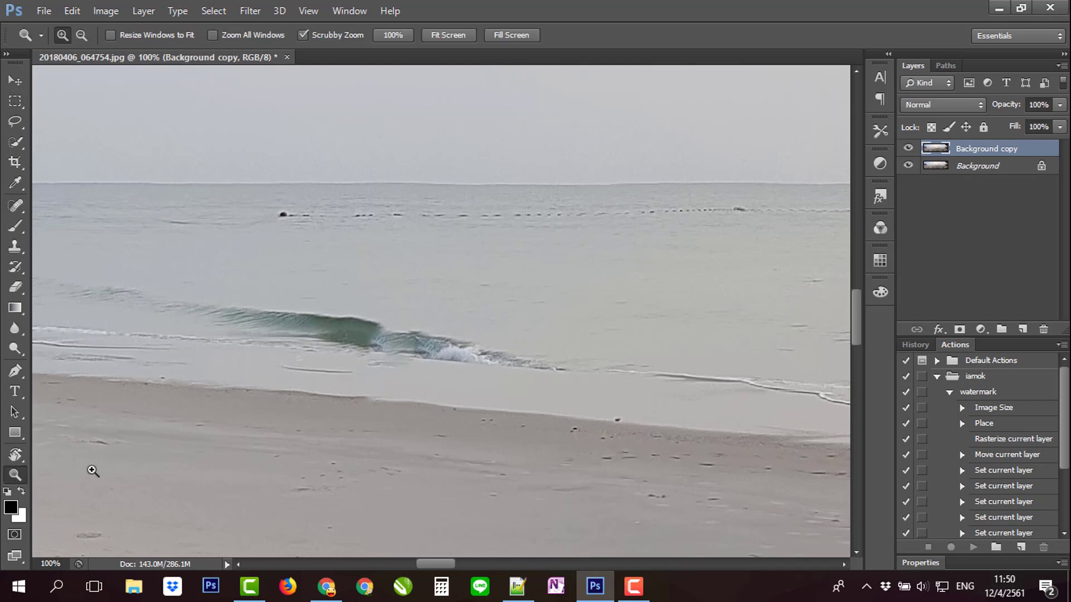
scroll(376, 394, down, 1)
scroll(562, 423, down, 3)
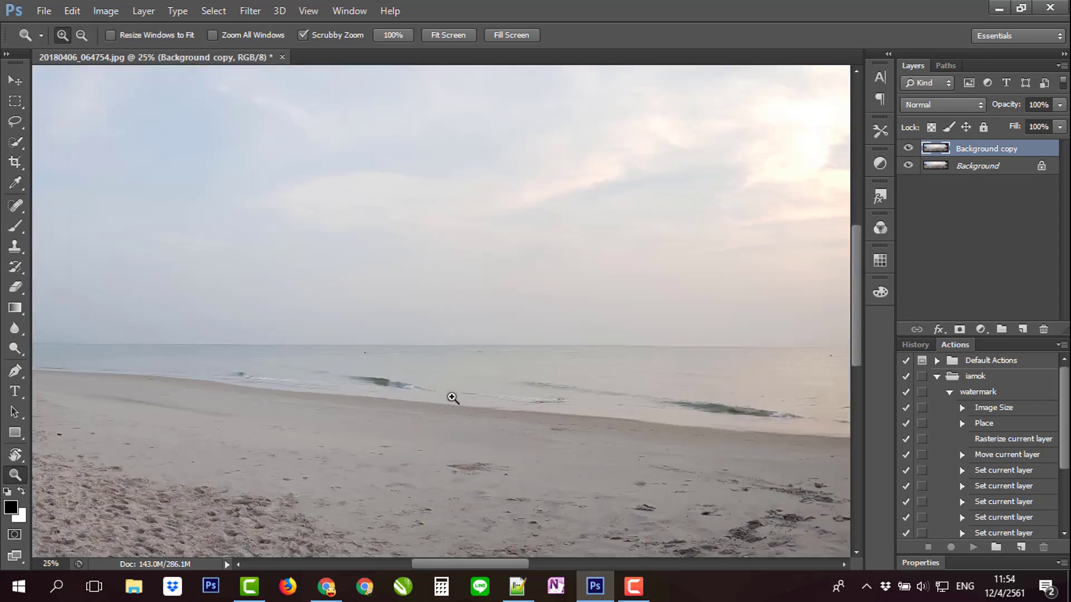
alt+click(502, 397)
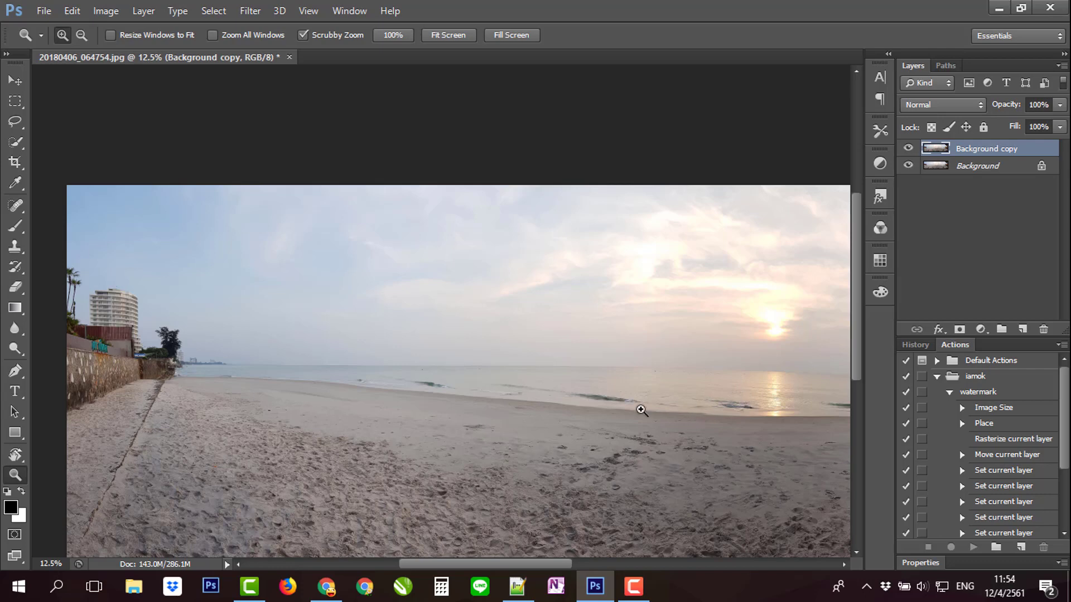
scroll(674, 364, down, 2)
scroll(645, 350, down, 1)
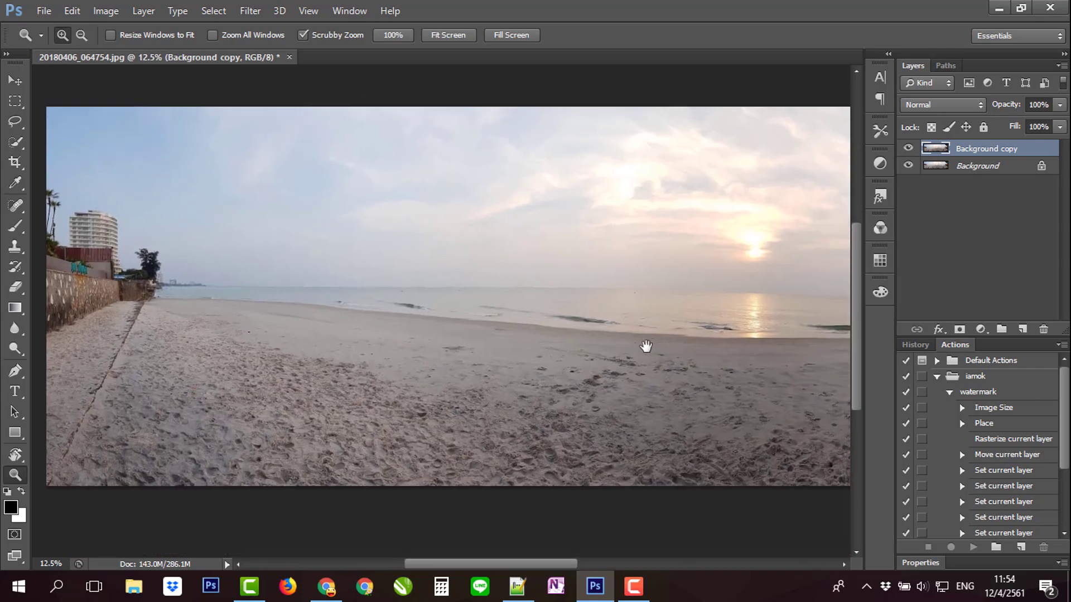
Pan across the empty beach to both ends, including the offshore island
drag(618, 341, 464, 369)
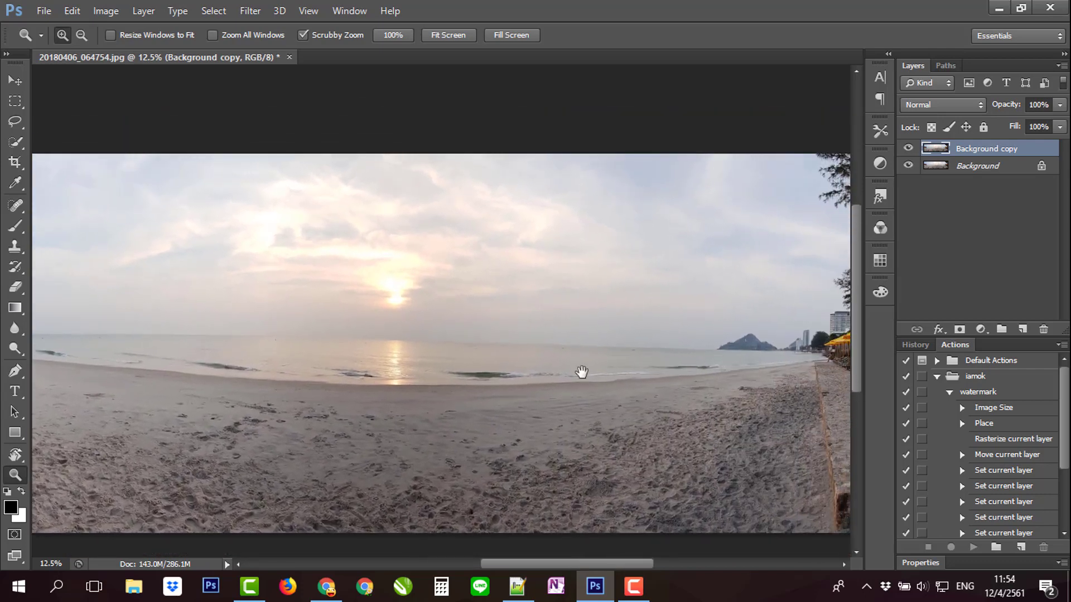
mouse_move(362, 377)
mouse_down()
mouse_move(536, 376)
mouse_move(474, 370)
mouse_up()
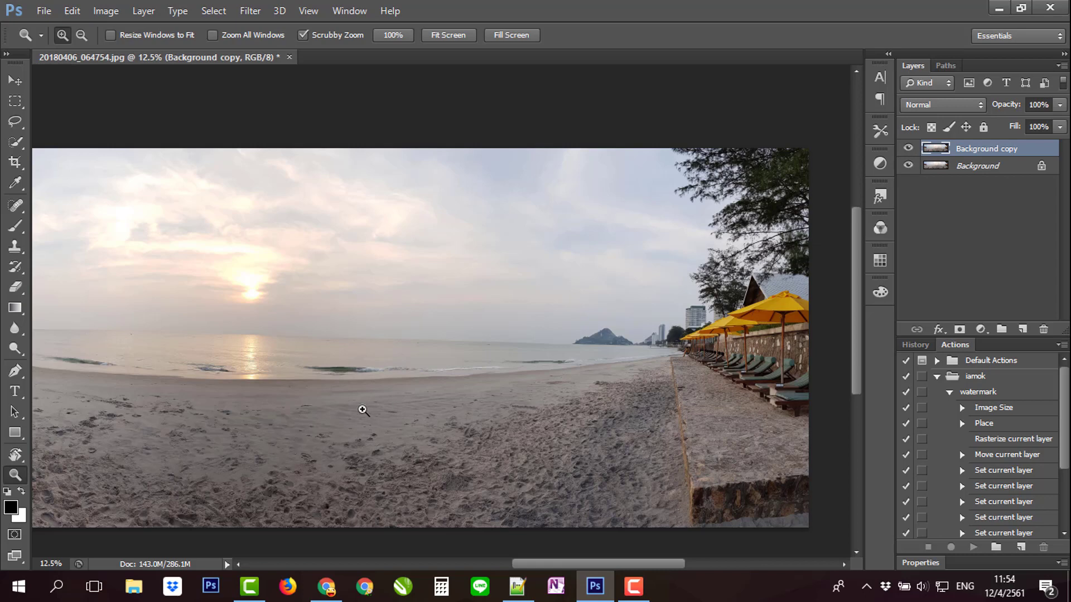
drag(348, 396, 549, 396)
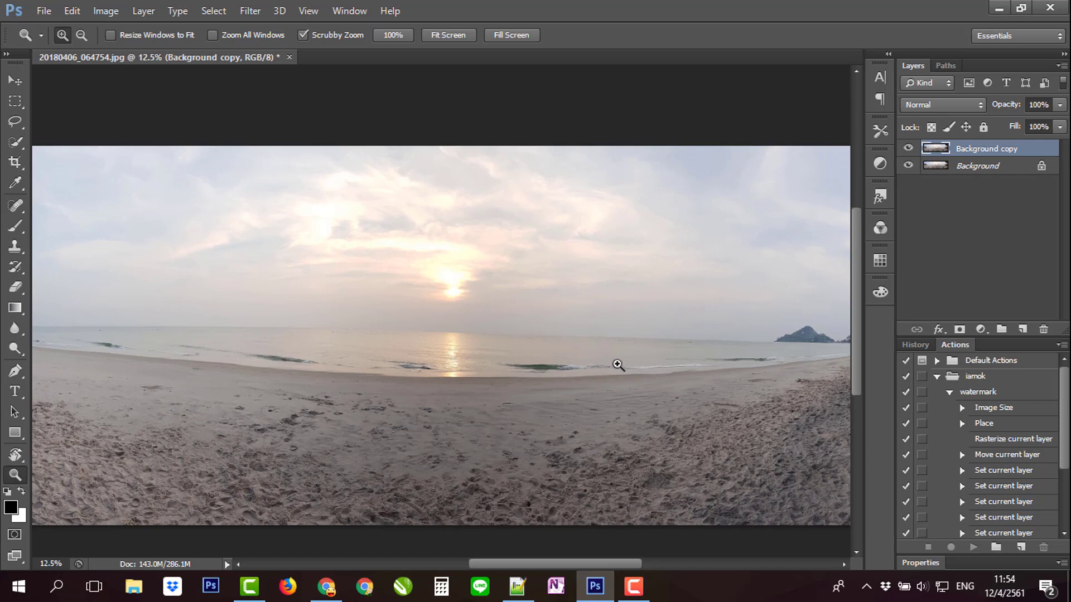
click(820, 336)
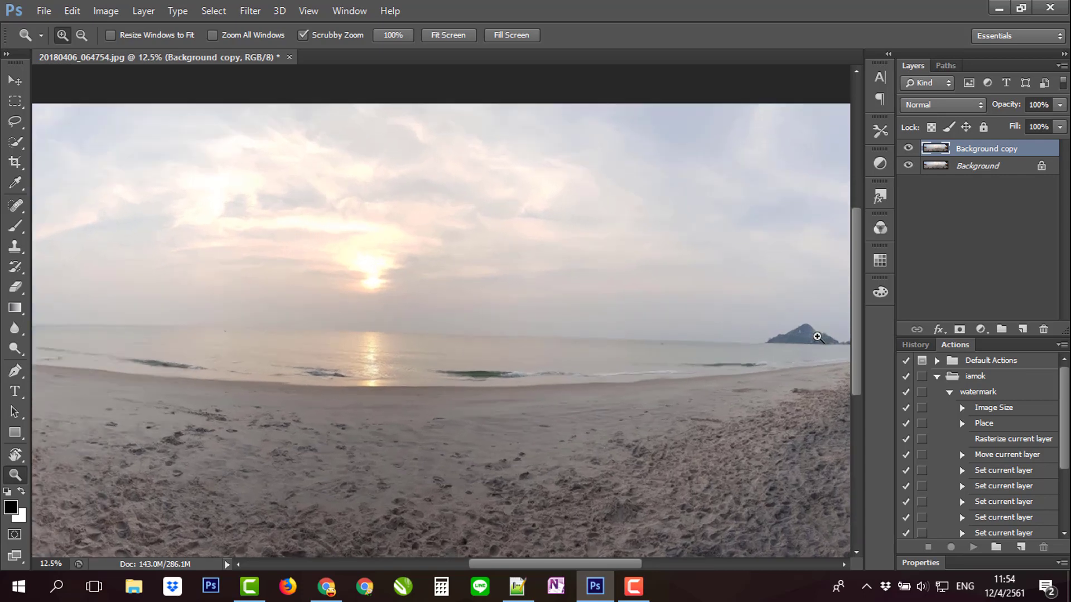
click(816, 340)
drag(831, 352, 582, 365)
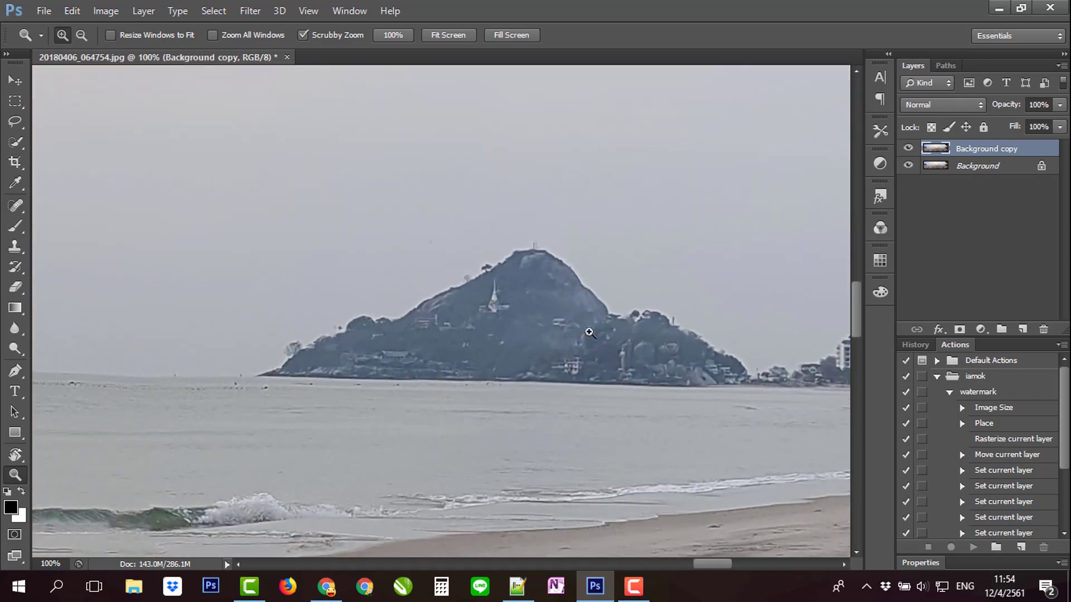
alt+click(540, 379)
alt+click(612, 327)
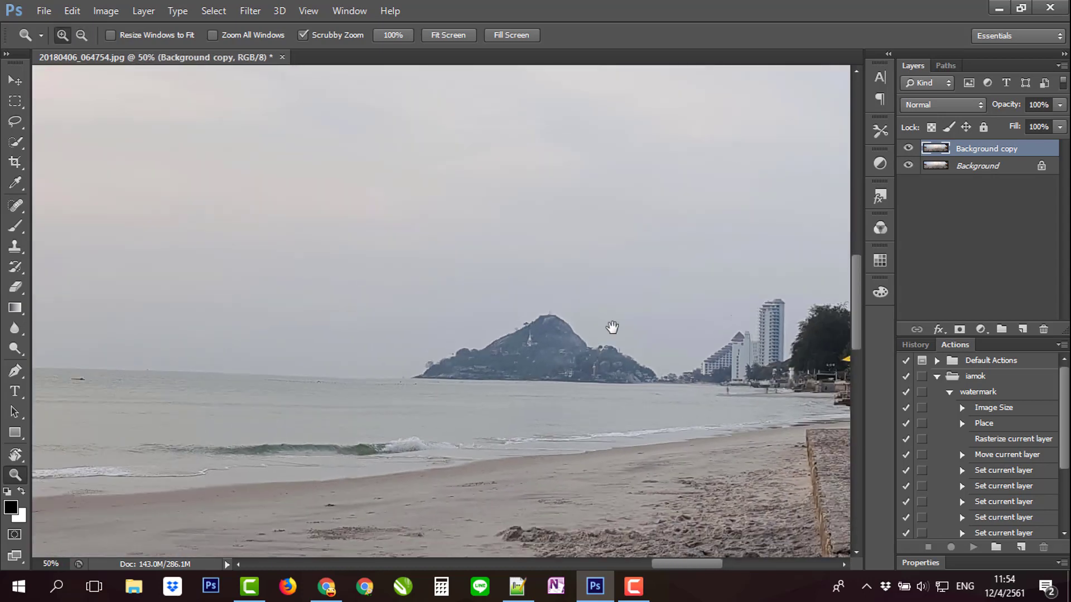
drag(612, 327, 629, 365)
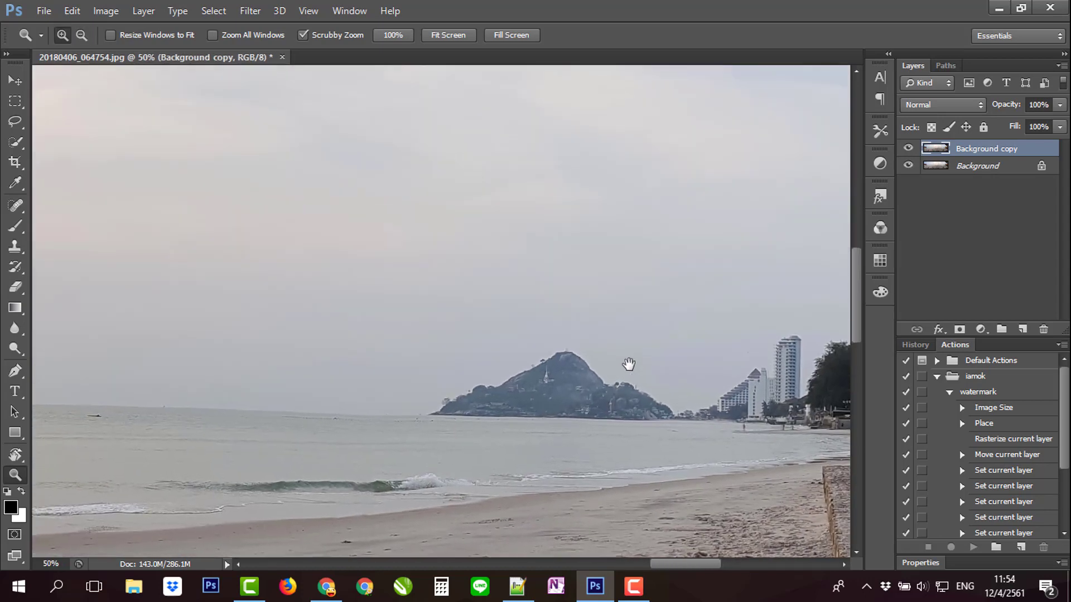
click(17, 125)
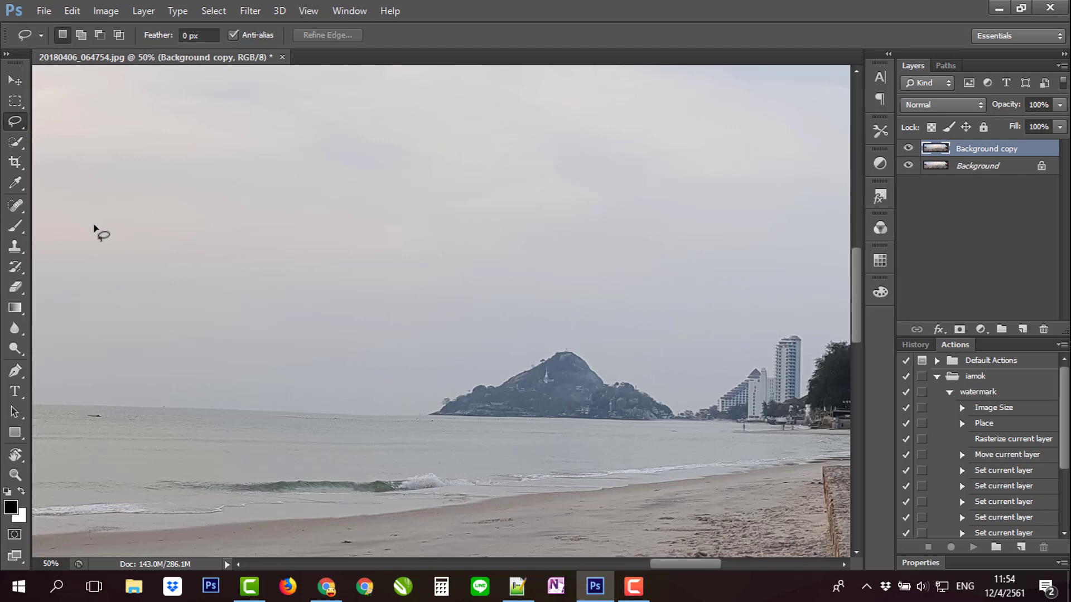
Patch the offshore island with clear sky sampled from the left using the Patch Tool
click(22, 208)
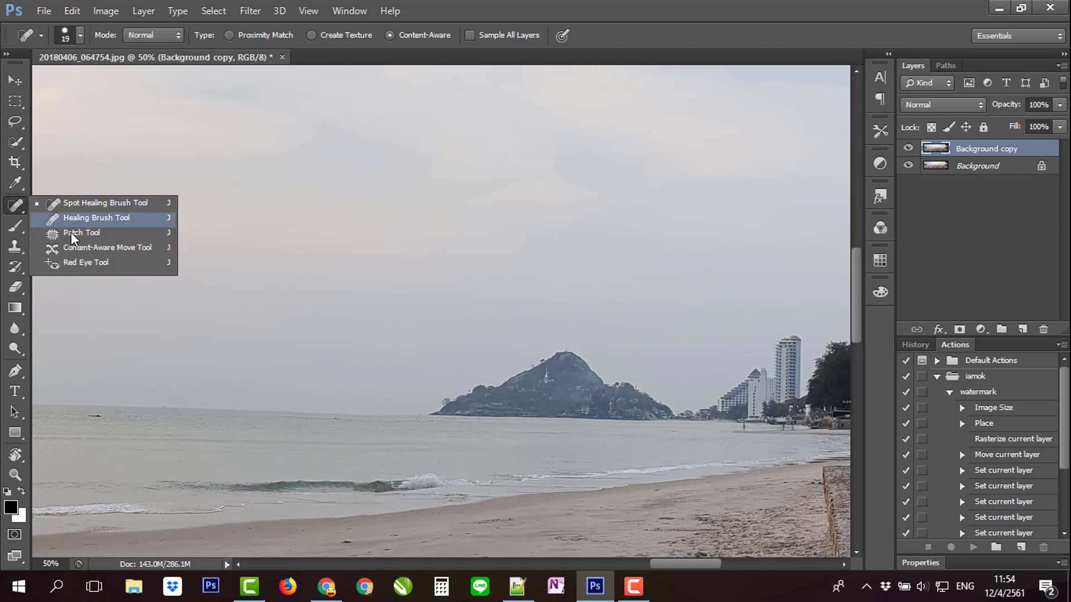
click(71, 232)
mouse_move(420, 414)
mouse_down()
mouse_move(579, 338)
mouse_move(675, 397)
mouse_move(676, 418)
mouse_move(669, 380)
mouse_move(547, 335)
mouse_move(449, 369)
mouse_move(417, 416)
mouse_move(566, 440)
mouse_move(677, 422)
mouse_up()
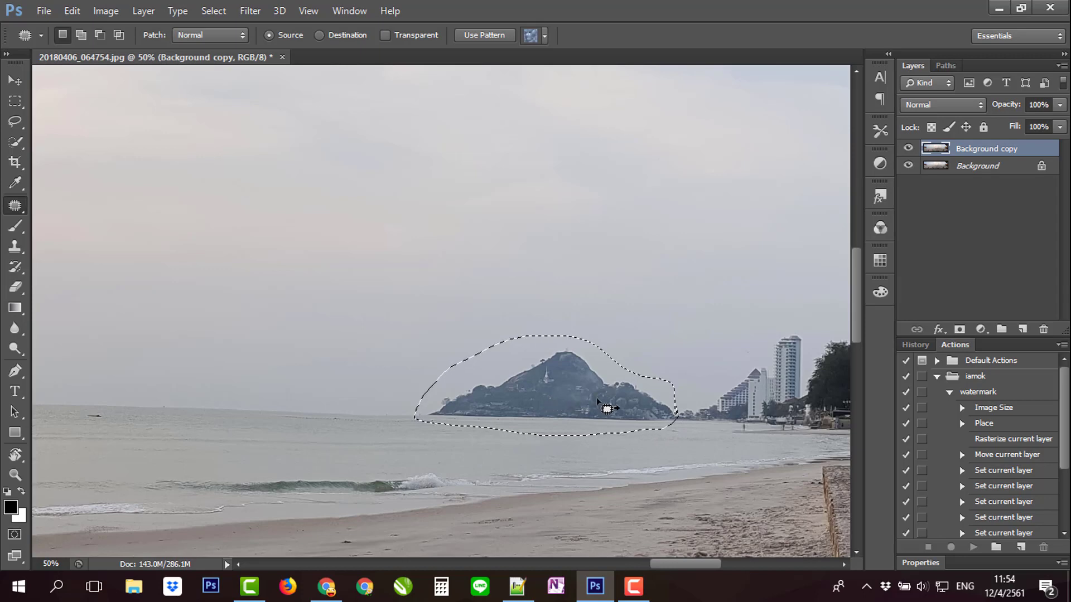
drag(604, 408, 296, 386)
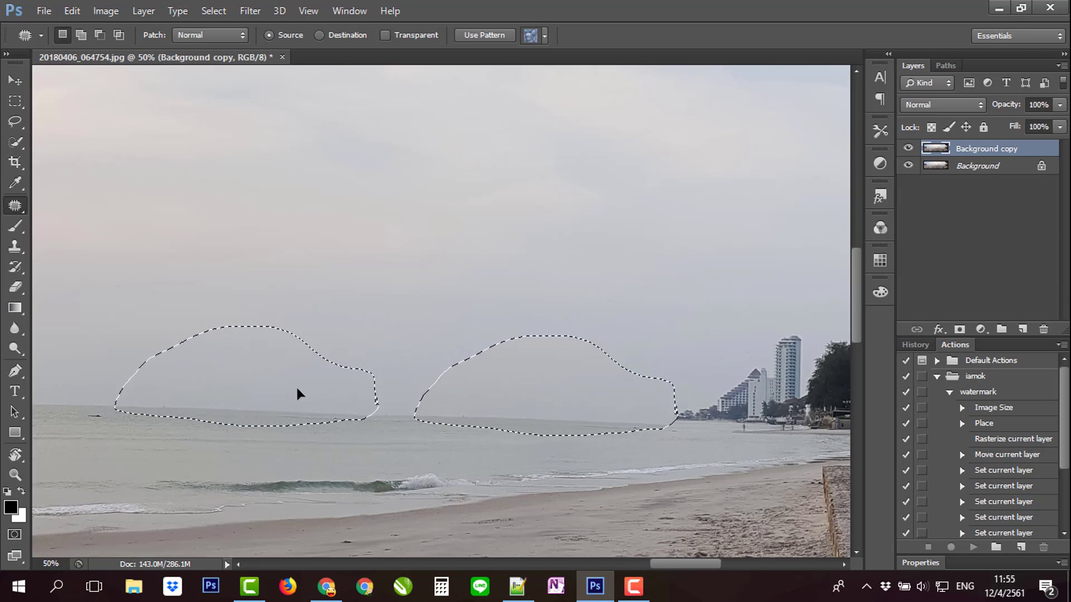
mouse_move(298, 394)
mouse_down()
mouse_move(419, 426)
mouse_move(313, 383)
mouse_move(302, 393)
mouse_up()
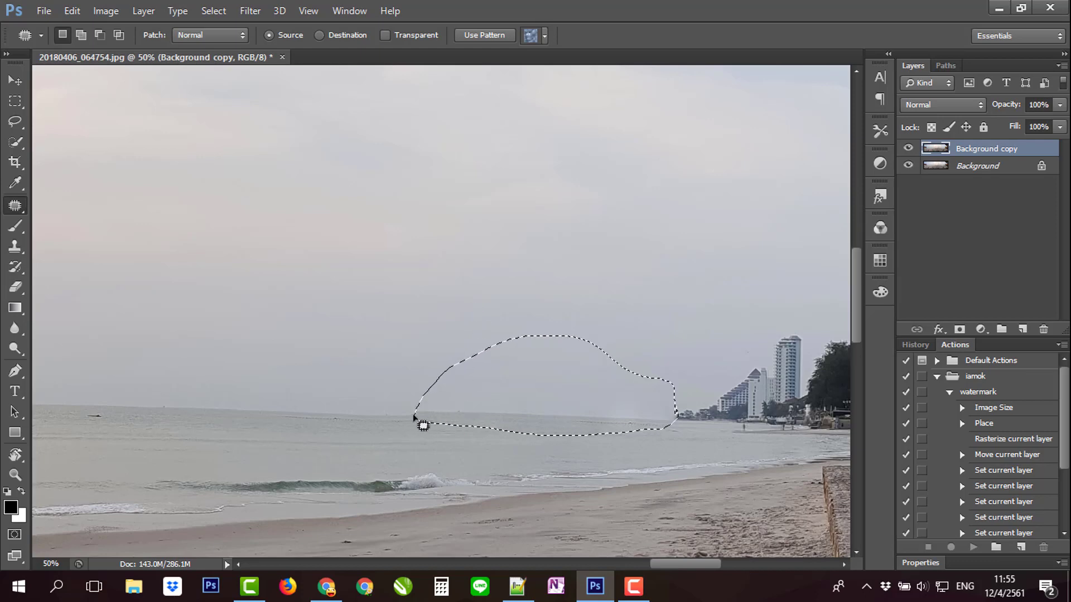
click(373, 367)
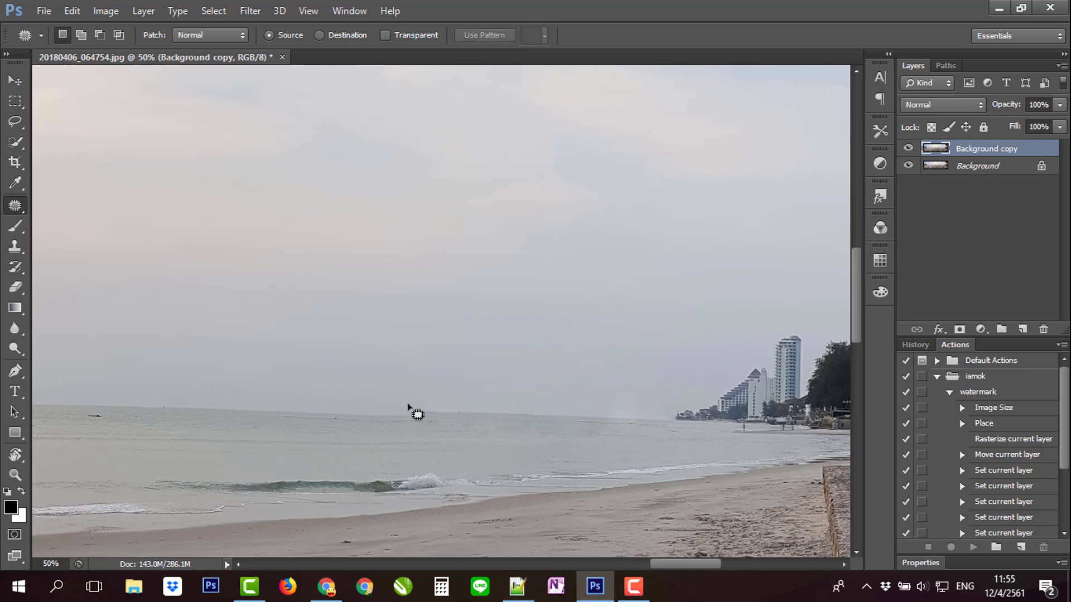
Patch a leftover spot on the horizon with clean sea and deselect
mouse_move(400, 431)
mouse_down()
mouse_move(431, 441)
mouse_move(414, 398)
mouse_up()
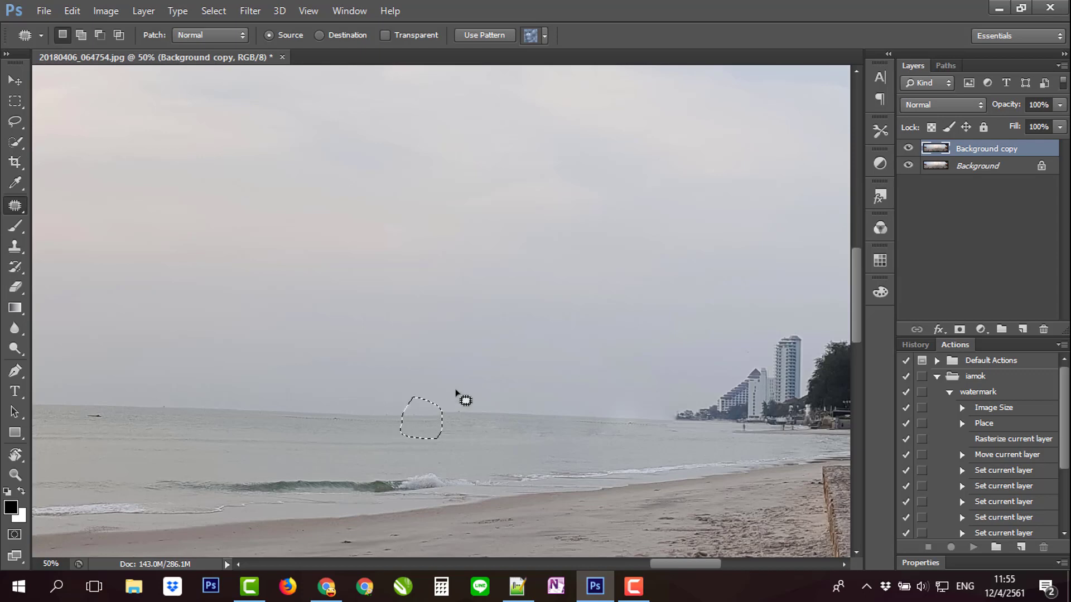
click(468, 399)
mouse_move(434, 400)
mouse_down()
mouse_move(456, 427)
mouse_move(444, 406)
mouse_move(423, 420)
mouse_up()
click(552, 393)
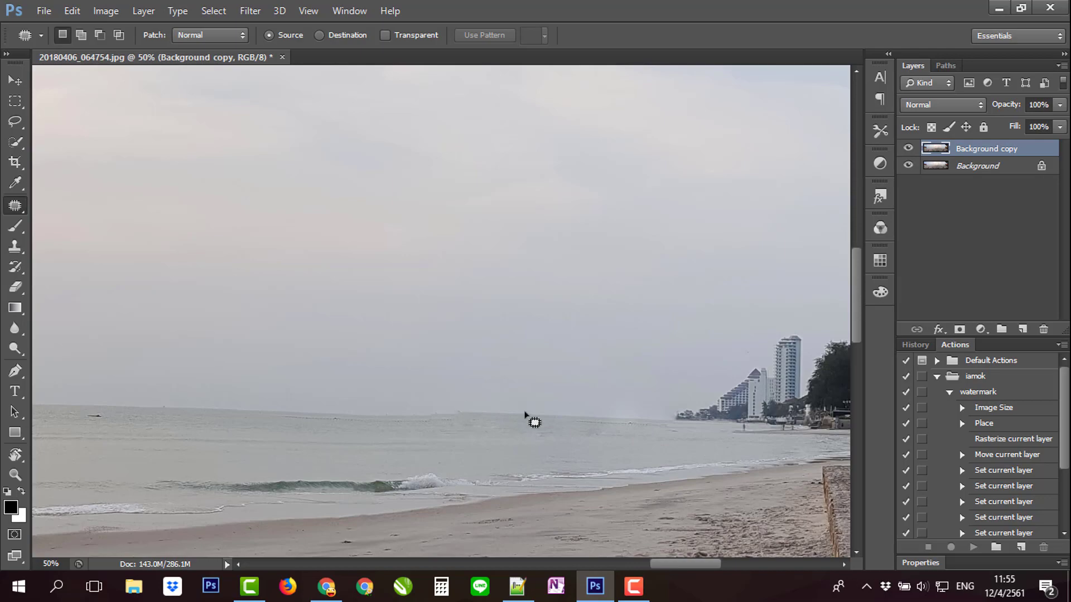
click(15, 474)
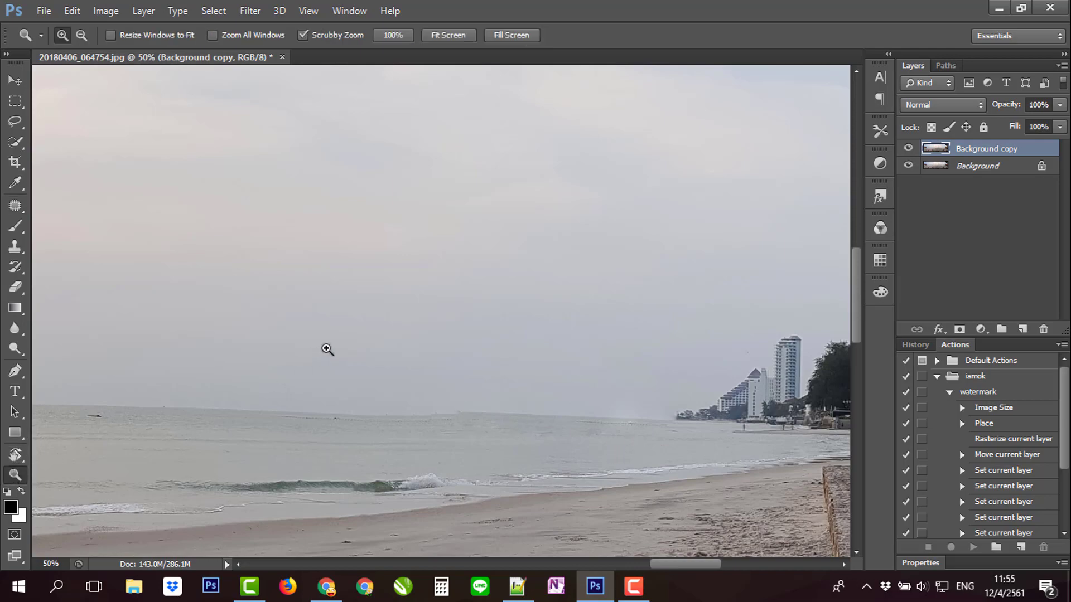
Zoom out and pan across the panorama toward the sun
alt+click(384, 334)
alt+click(447, 335)
alt+click(404, 362)
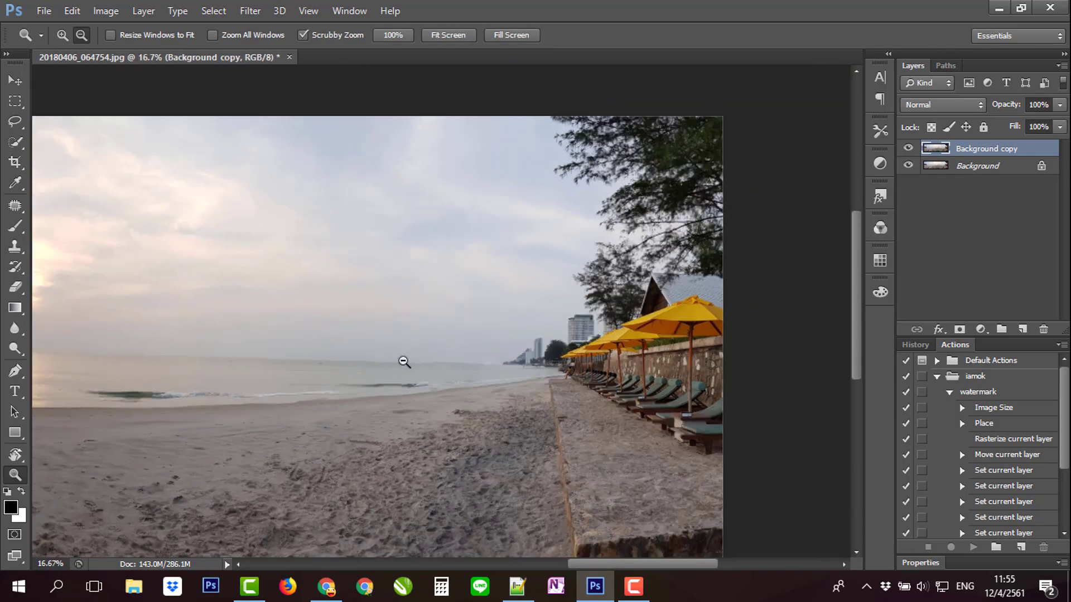
drag(299, 360, 675, 397)
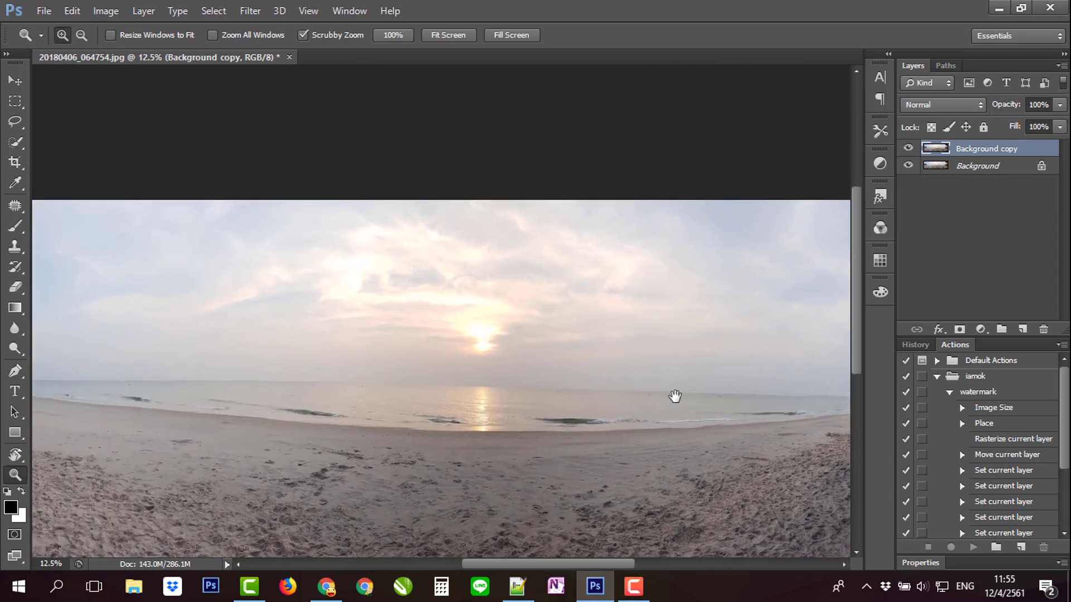
drag(328, 385, 426, 385)
drag(255, 369, 467, 363)
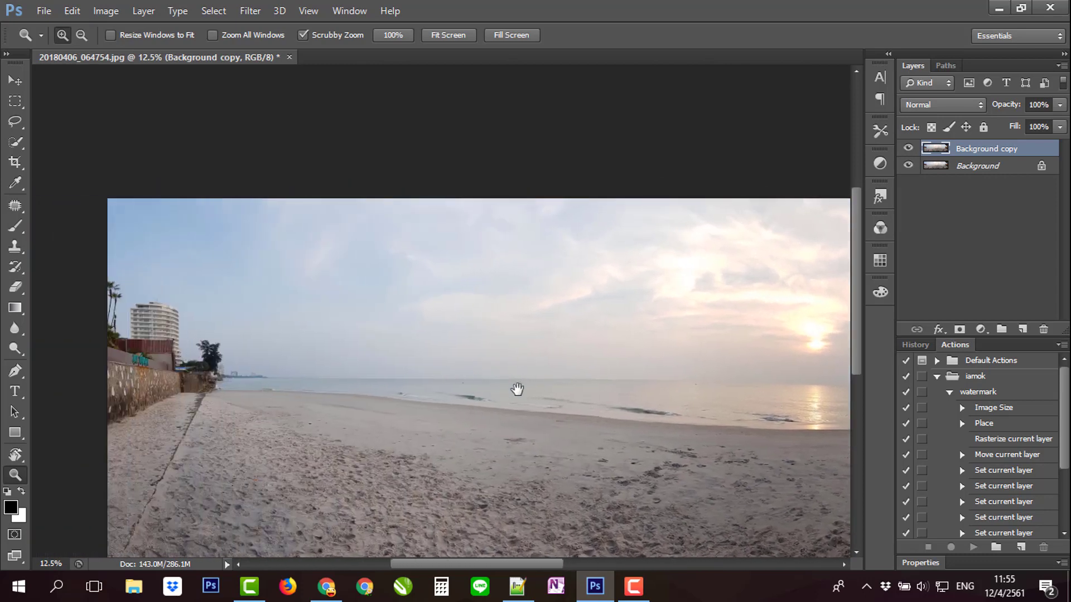
Bring the seawall into view and zoom in closely on the long crack in the sand
drag(518, 389, 446, 379)
drag(318, 397, 478, 337)
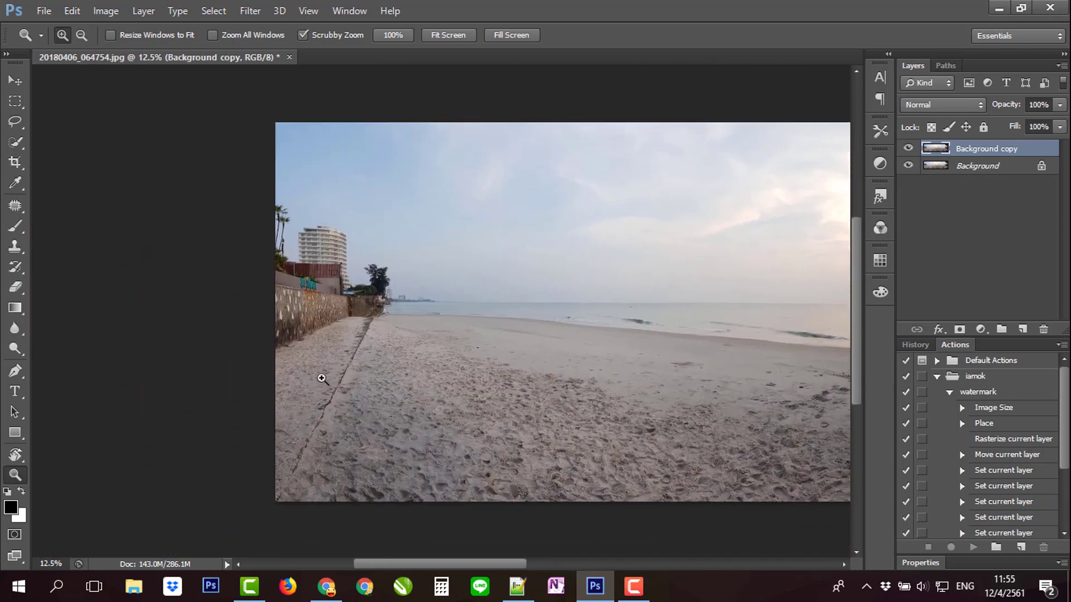
click(330, 390)
click(351, 385)
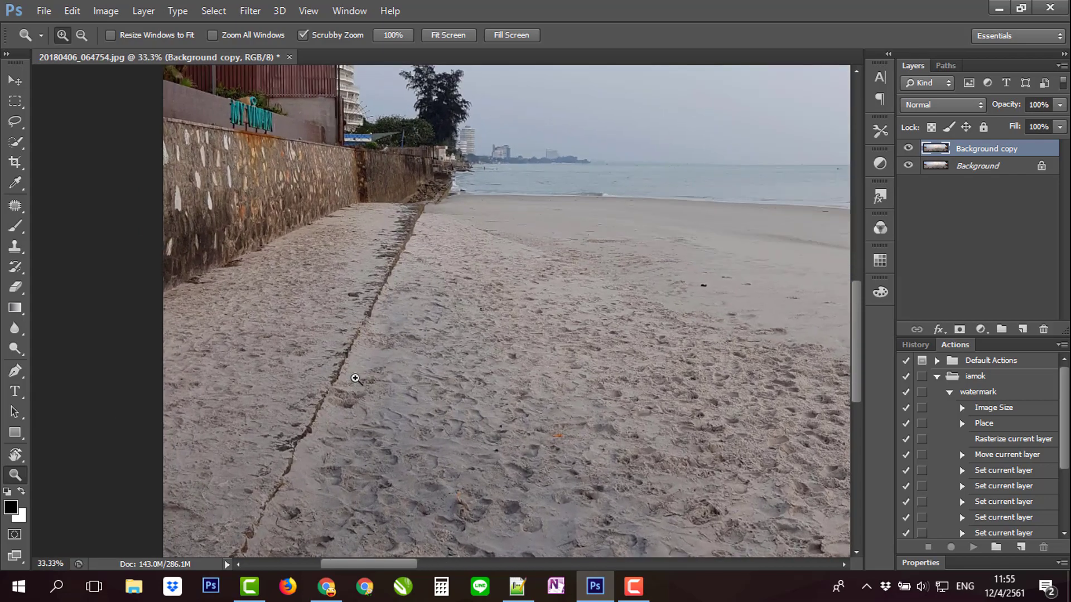
click(340, 362)
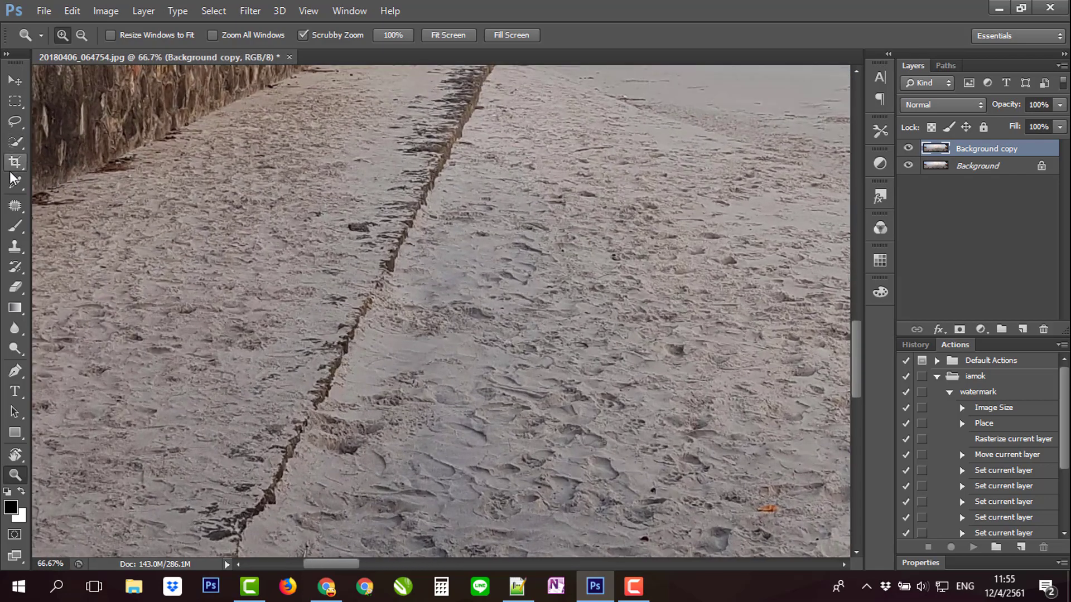
Patch the middle stretch of the sand crack with clean sand from beside it
click(14, 206)
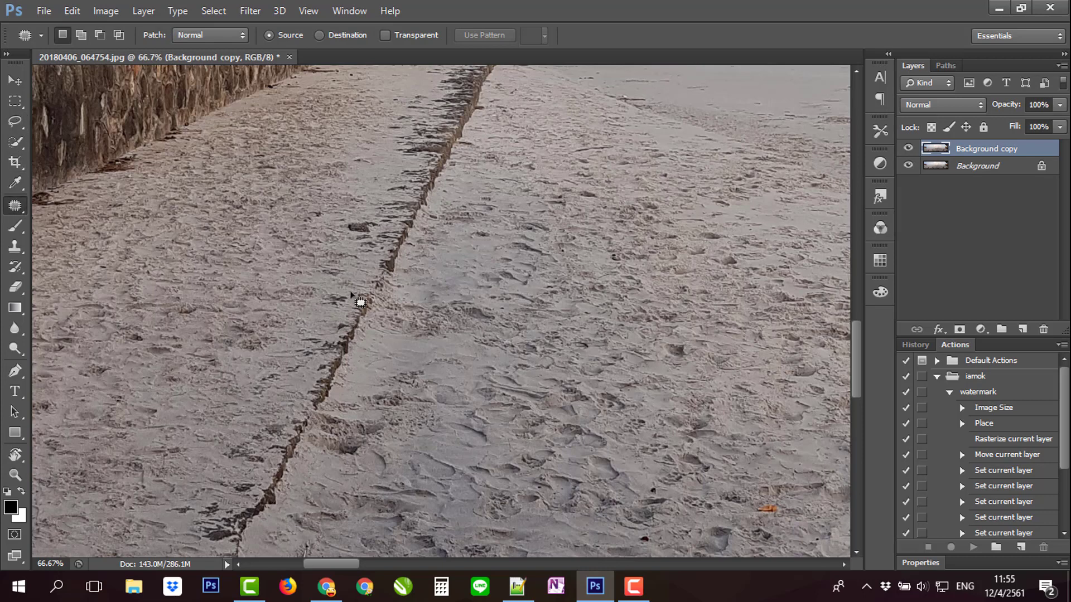
drag(341, 309, 344, 288)
drag(350, 330, 411, 342)
key(ctrl+d)
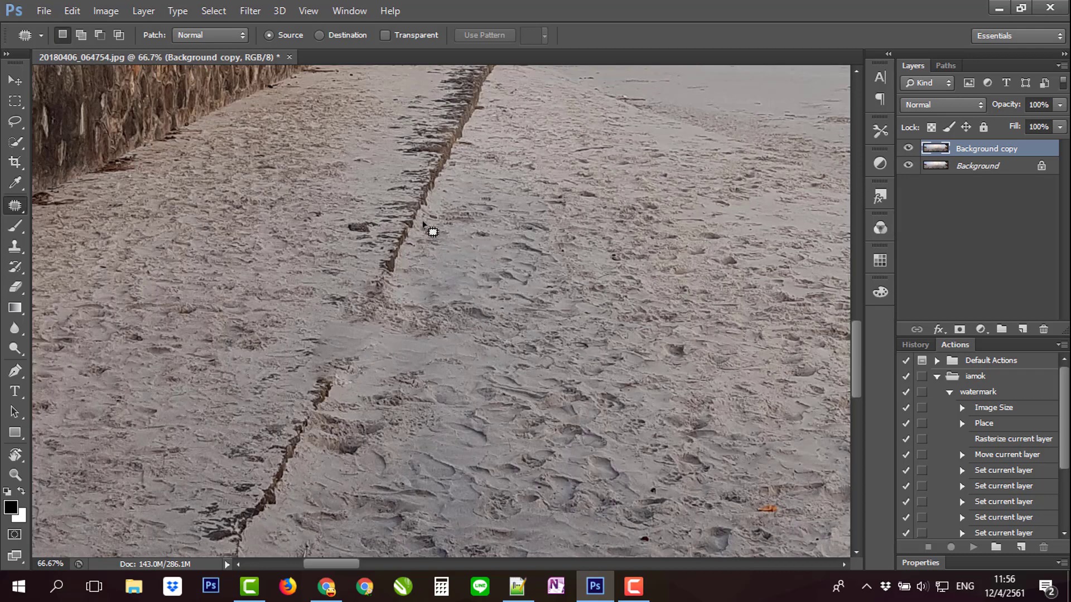
Zoom out to 12.5% and pan so the sunrise sits centred in the panorama
key(z)
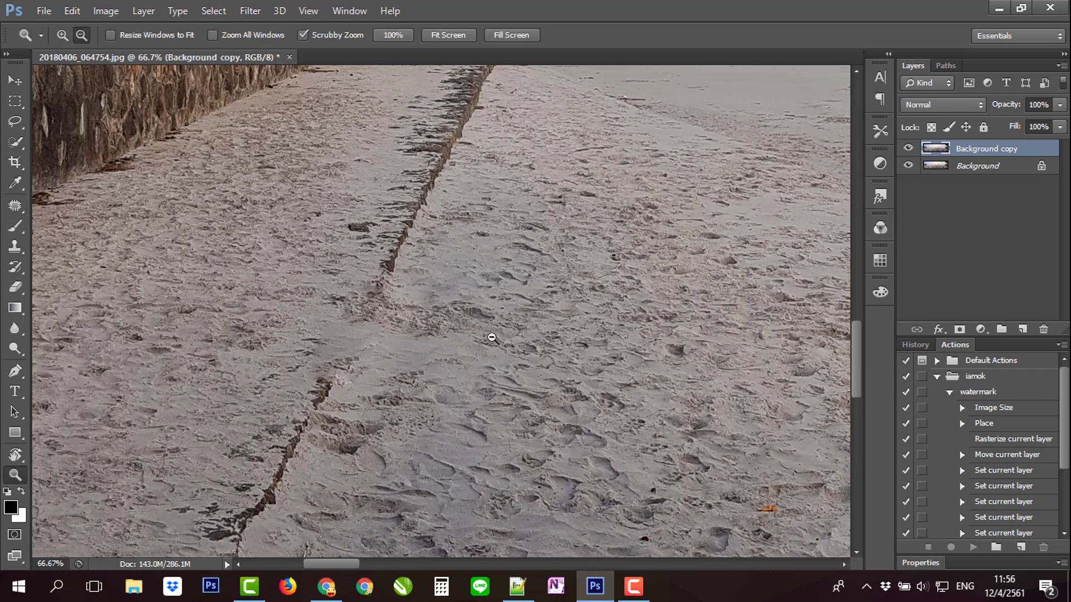
alt+click(502, 342)
alt+click(658, 331)
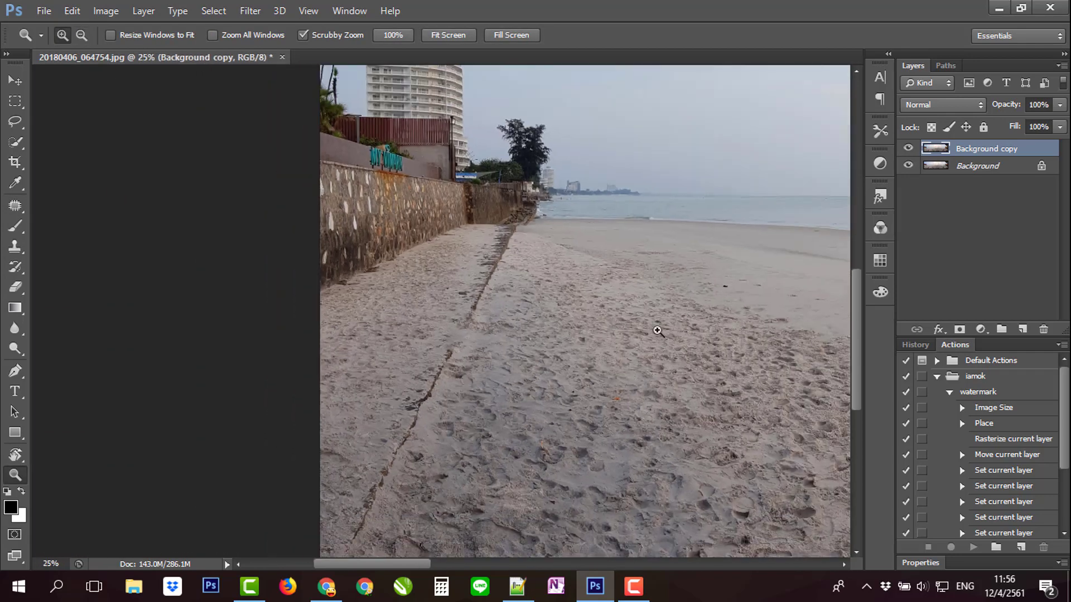
alt+click(701, 302)
alt+click(681, 313)
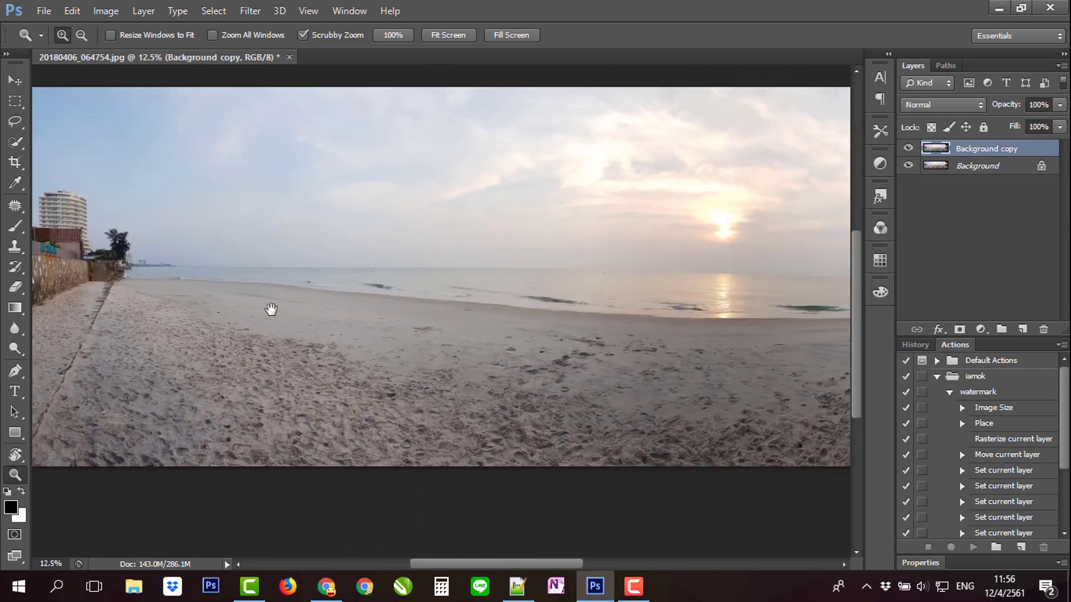
mouse_move(662, 299)
mouse_down()
mouse_move(396, 306)
mouse_move(603, 293)
mouse_move(497, 300)
mouse_up()
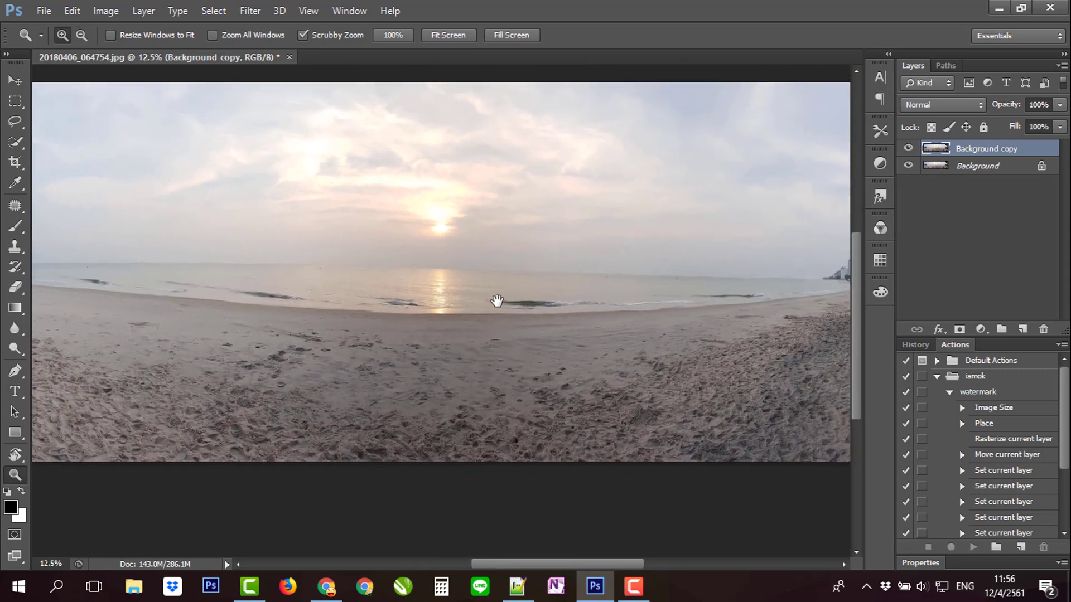